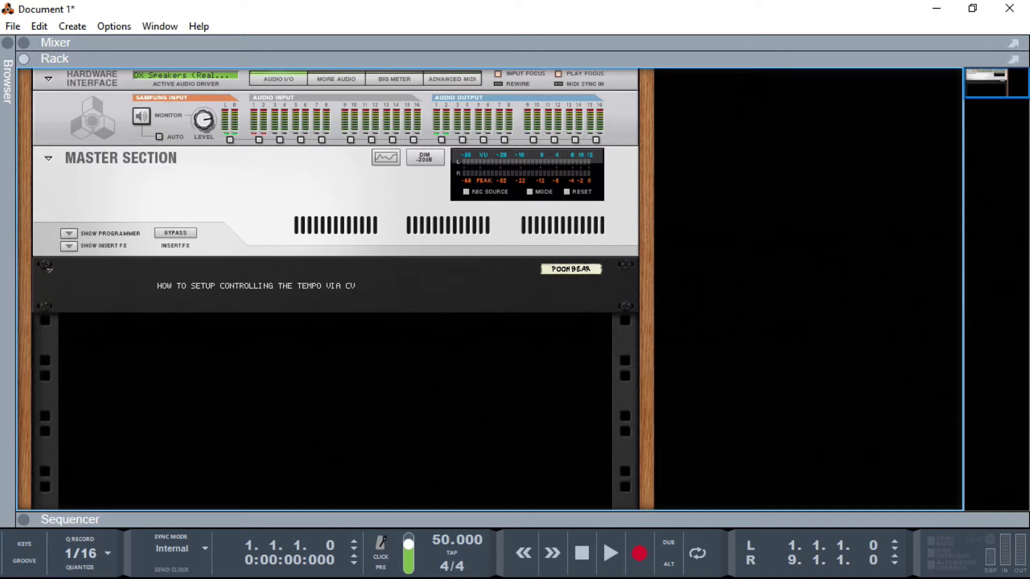
Add an External MIDI Instrument sending to the MME TempChange port, with CC Assign switched on.
right_click(343, 371)
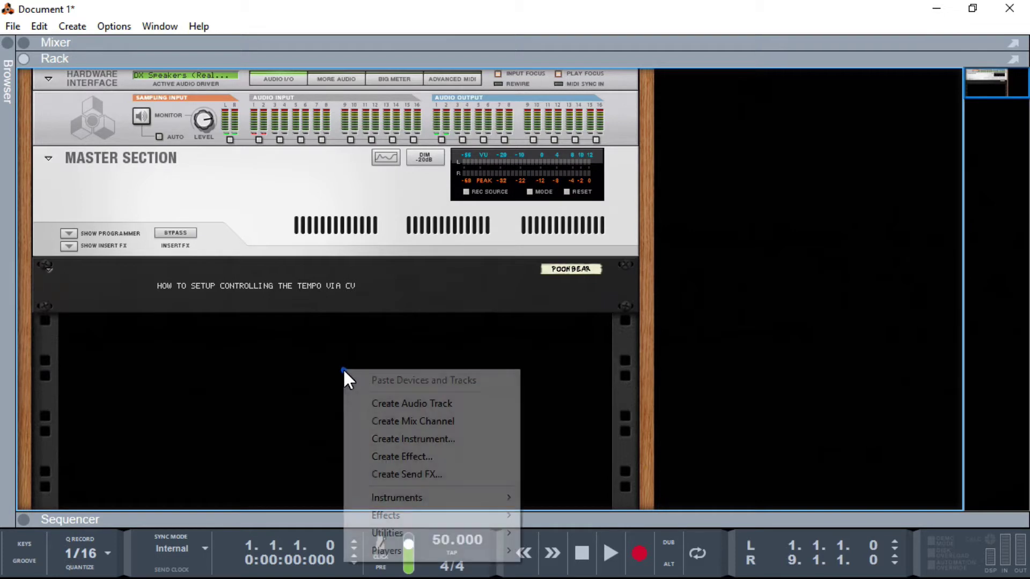
mouse_move(401, 500)
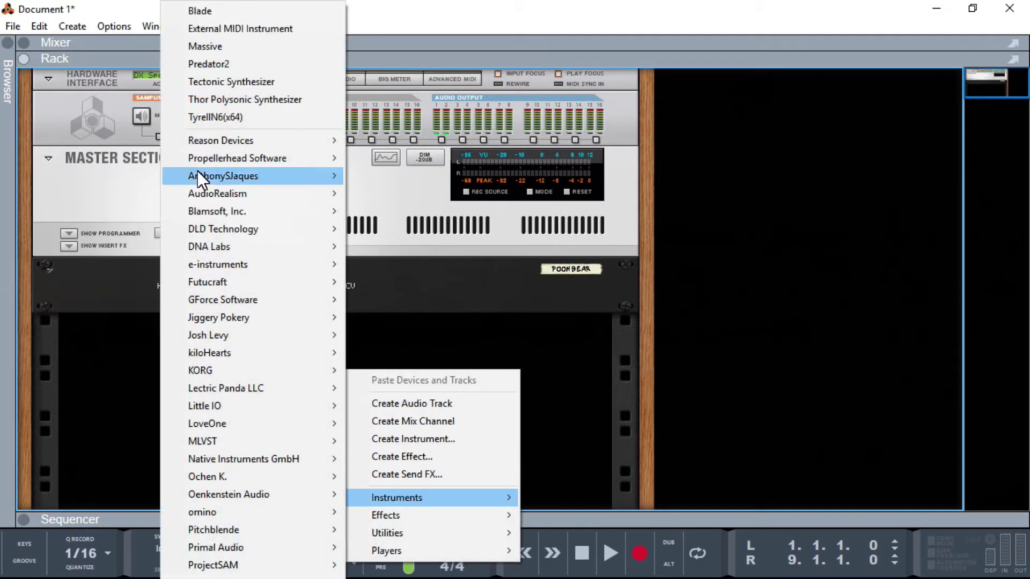
mouse_move(239, 142)
click(434, 313)
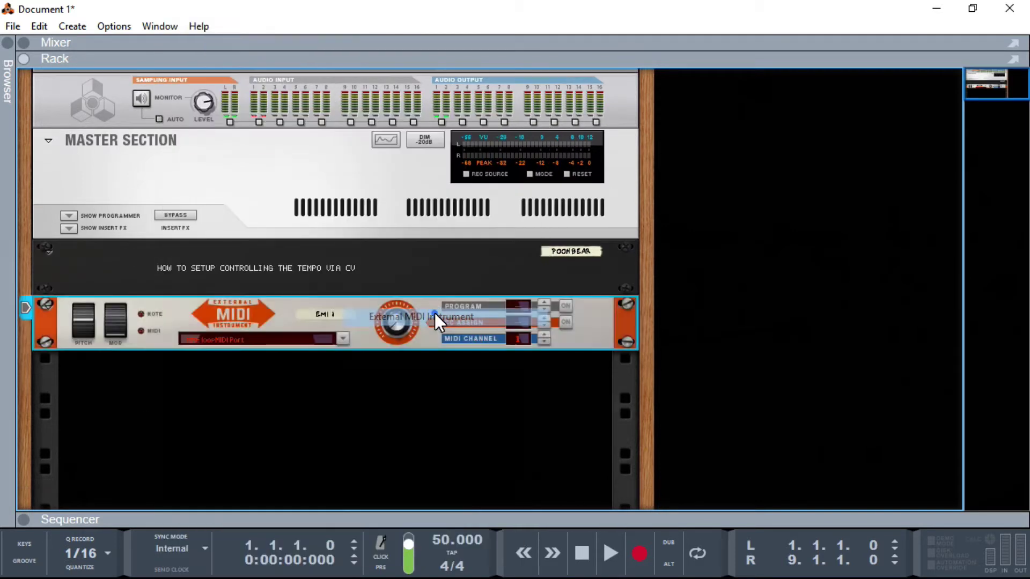
click(345, 339)
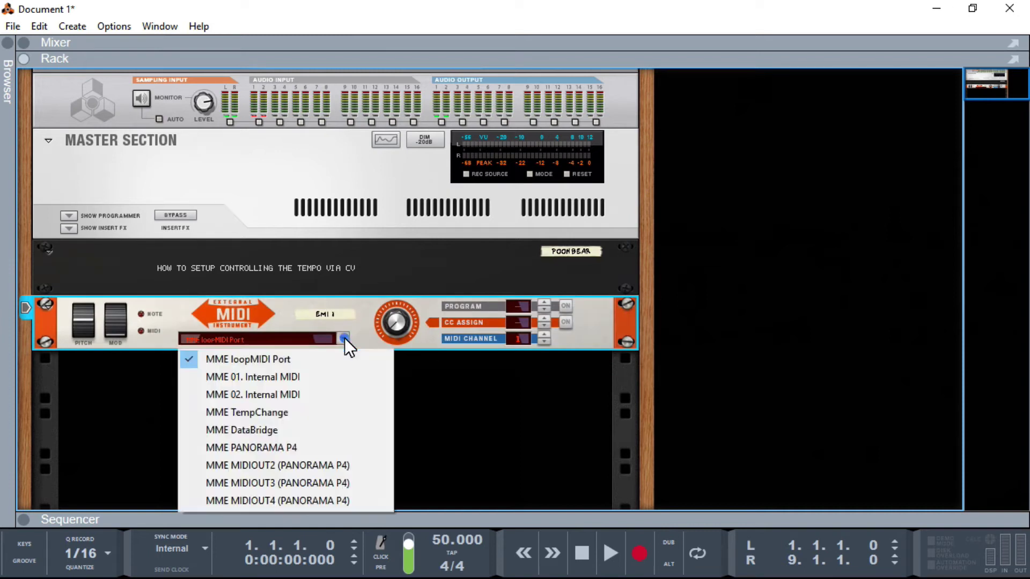
click(241, 412)
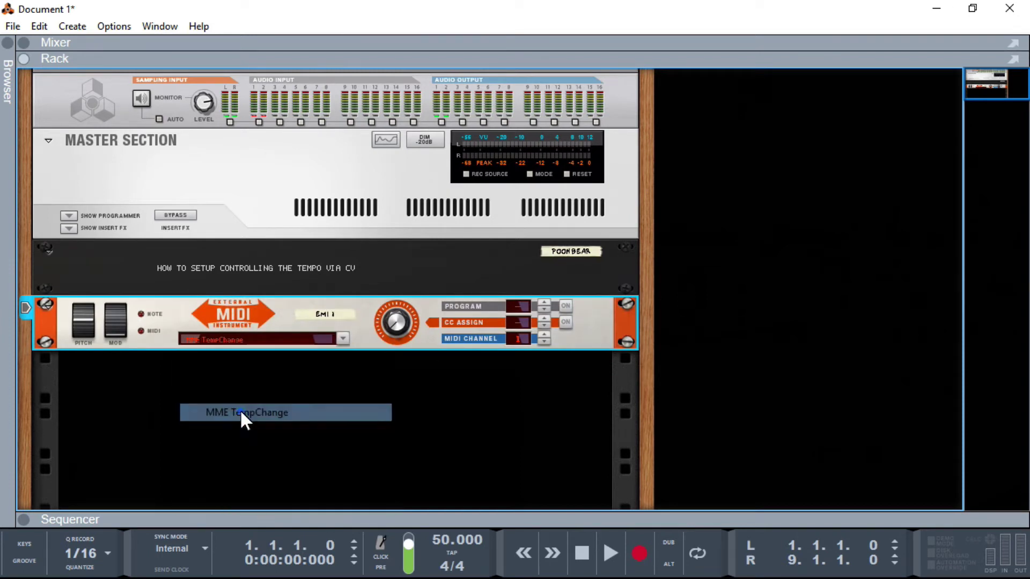
click(566, 321)
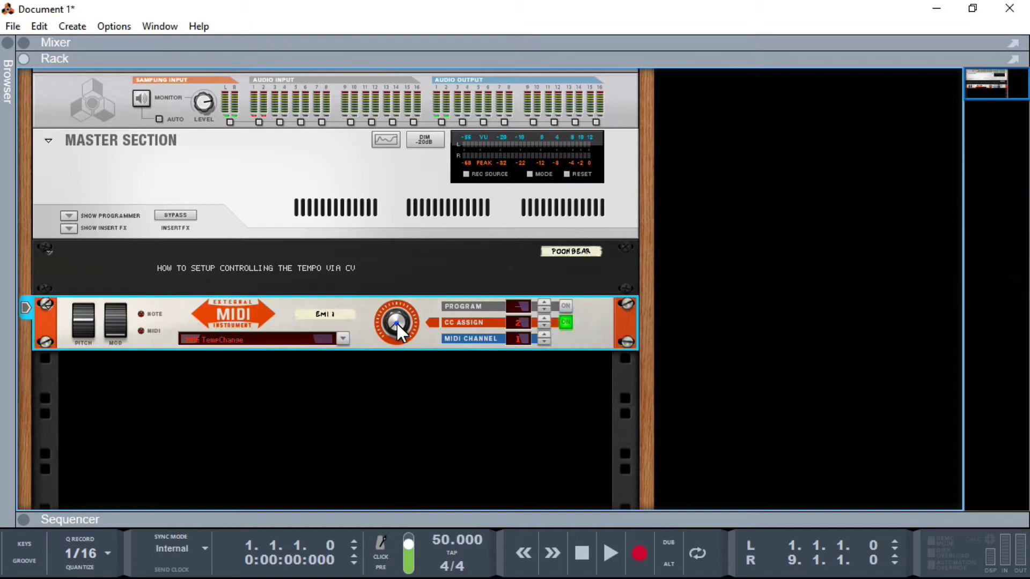
Sweep the External MIDI Instrument's CC 2 knob so tempo peaks at 177, then lower it to 86 BPM.
mouse_move(397, 323)
mouse_down()
mouse_move(399, 266)
mouse_move(403, 323)
mouse_move(407, 284)
mouse_move(398, 330)
mouse_up()
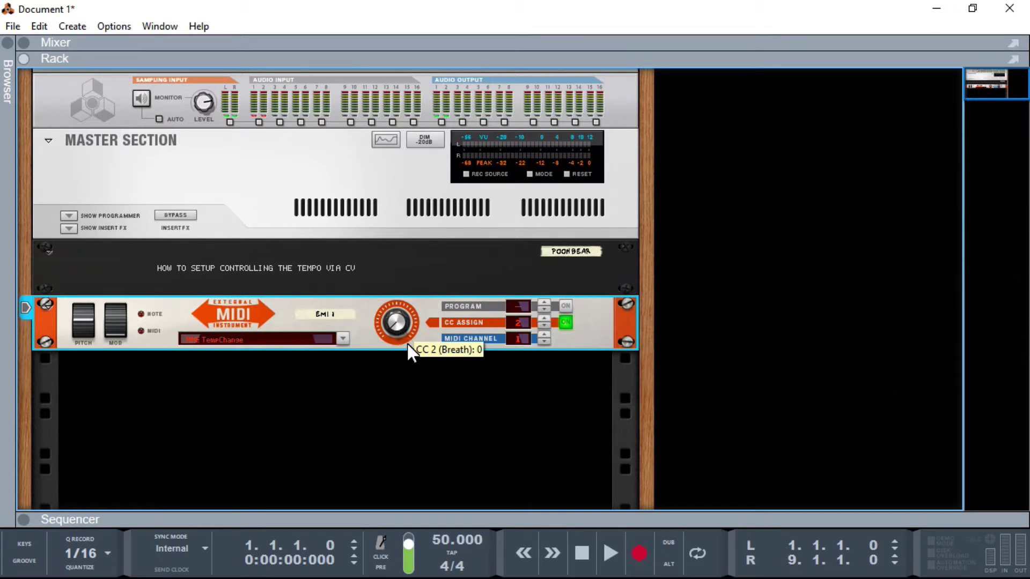
drag(397, 328, 385, 188)
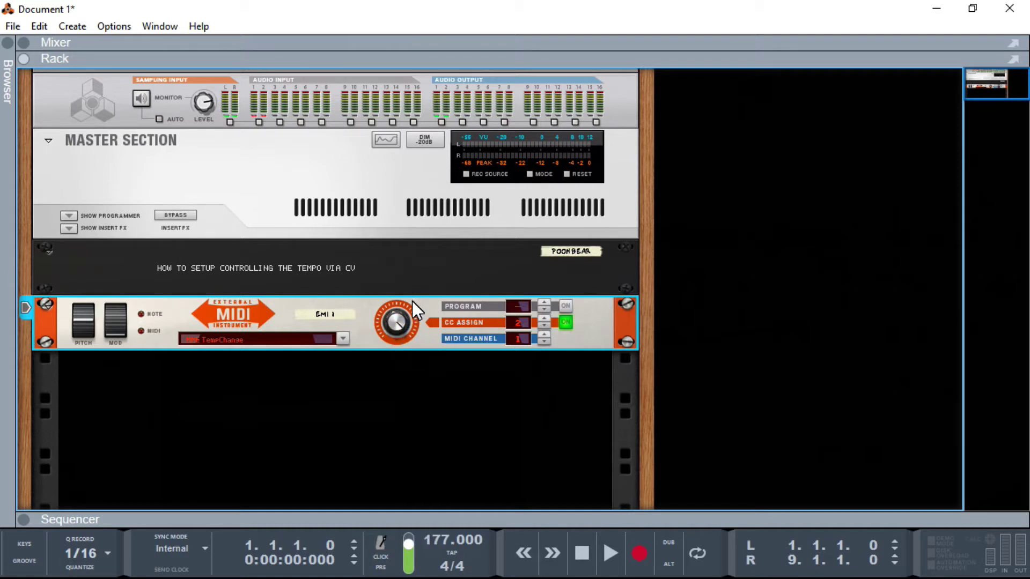
drag(393, 318, 397, 345)
mouse_move(395, 321)
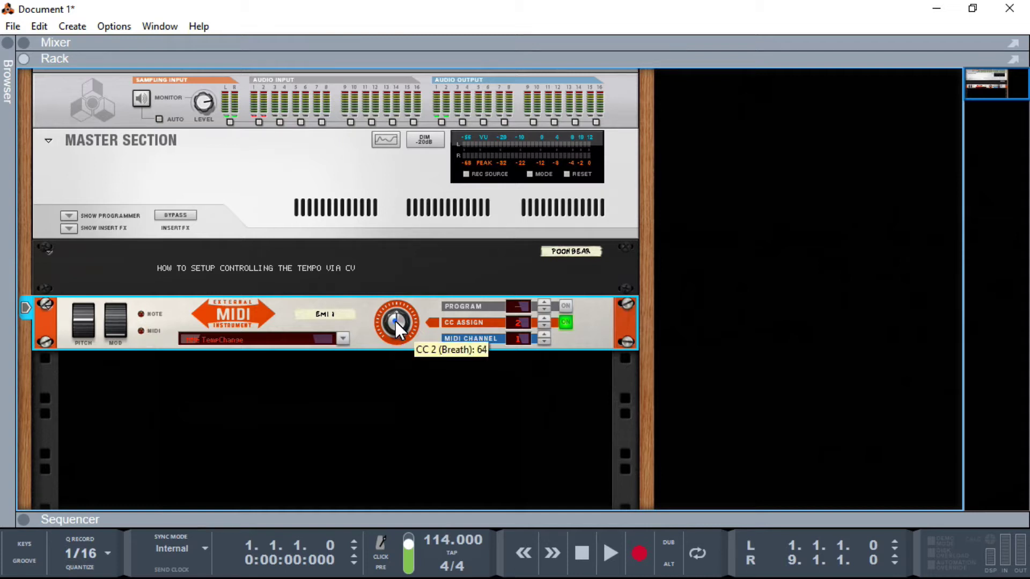
drag(395, 320, 400, 333)
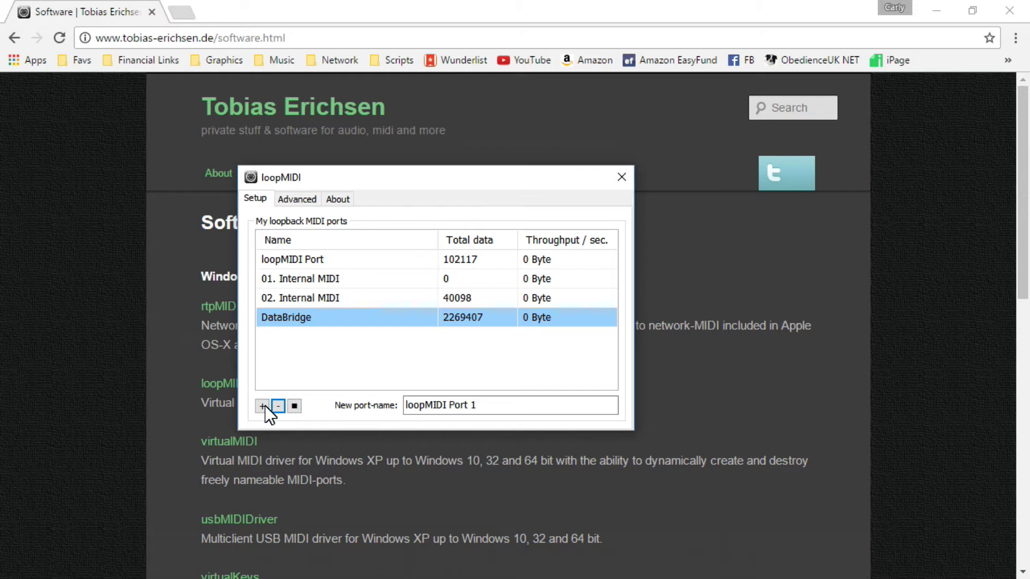
Create a new loopMIDI loopback port named 'Tempo Change'.
drag(488, 406, 310, 415)
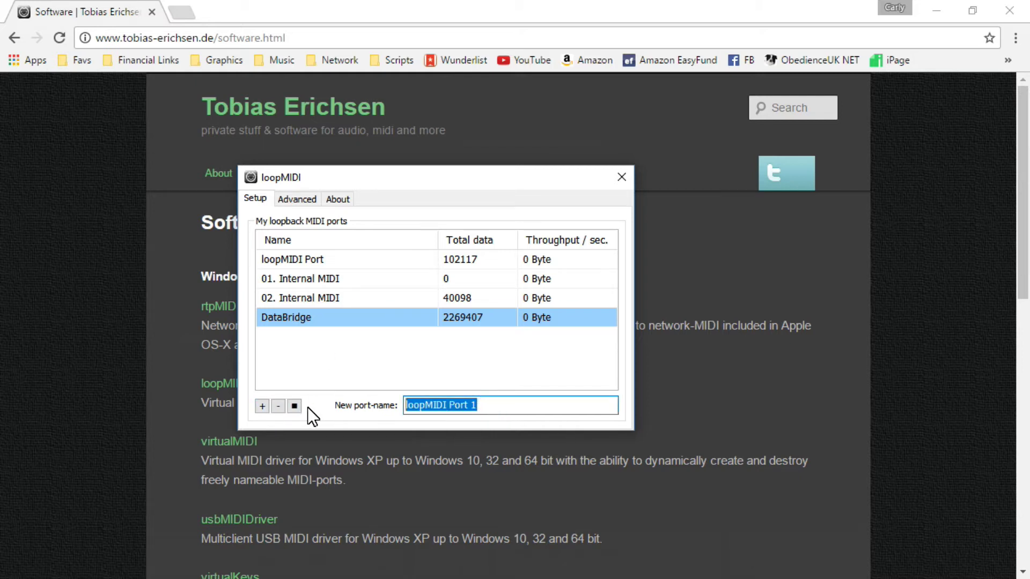
text(Tempo)
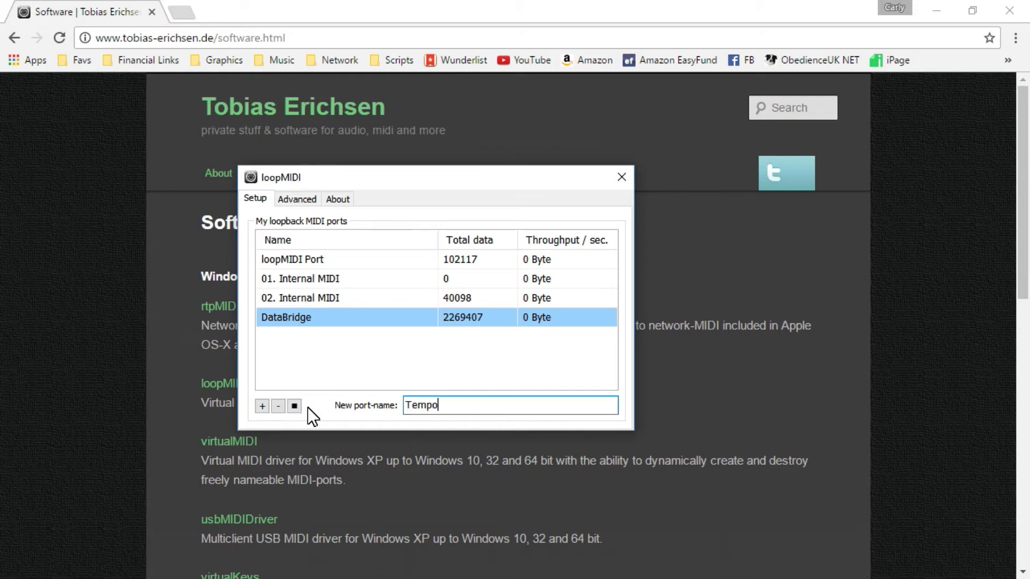
text( Change)
click(262, 407)
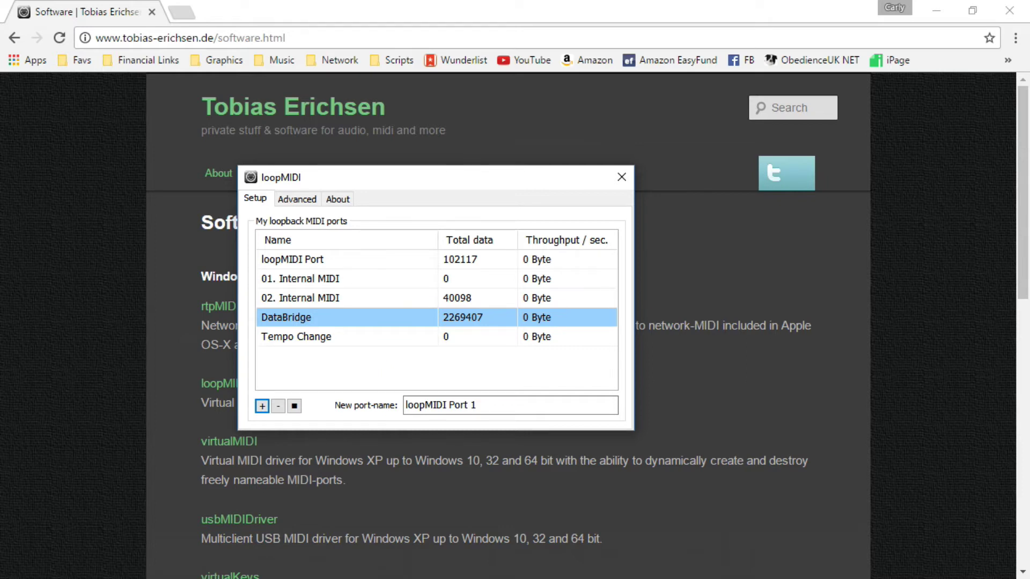
key(alt+Tab)
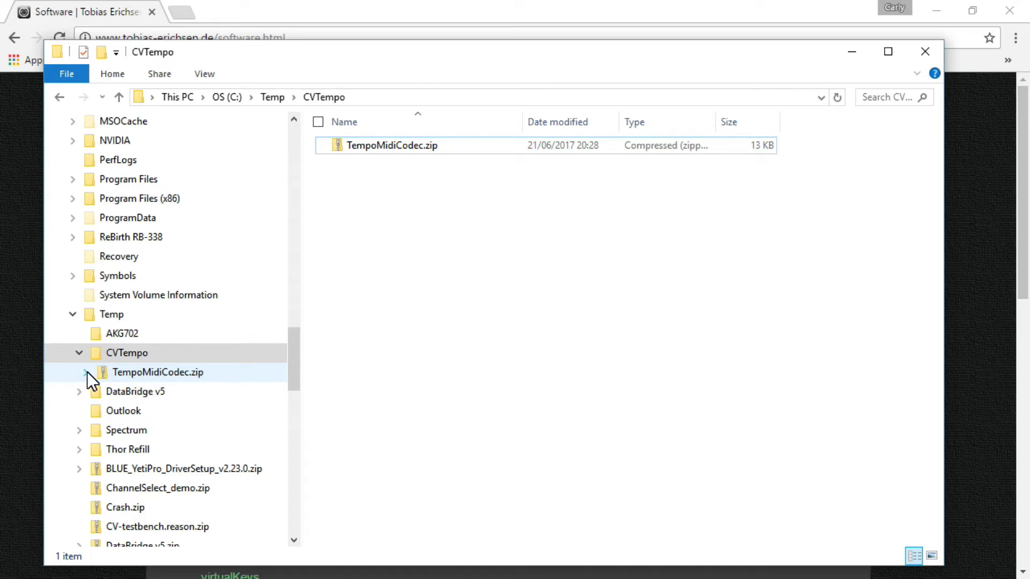
Copy Propellerhead Software from TempoMidiCodec.zip into ProgramData, merging with the existing folder.
click(118, 377)
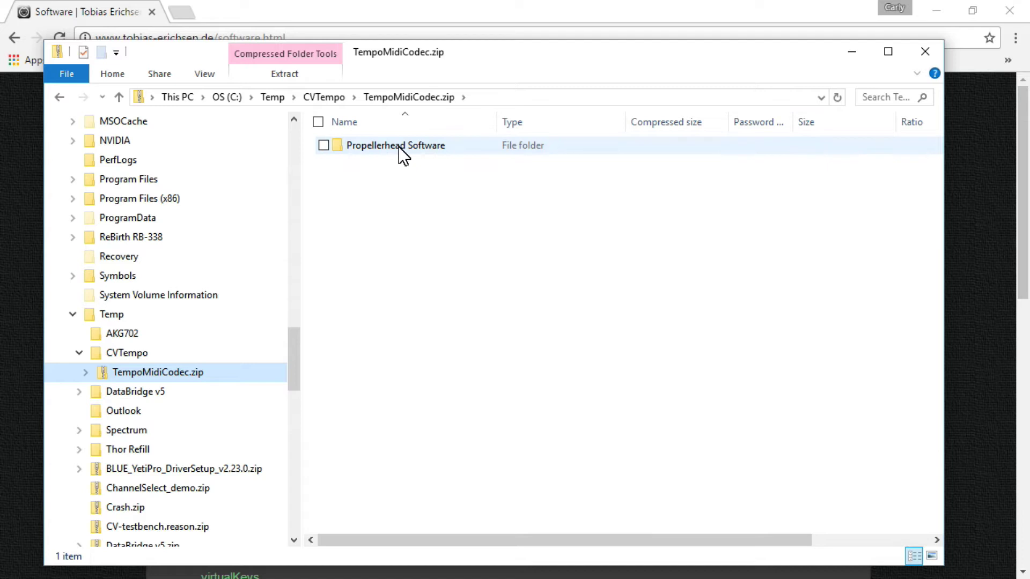
drag(399, 151, 124, 218)
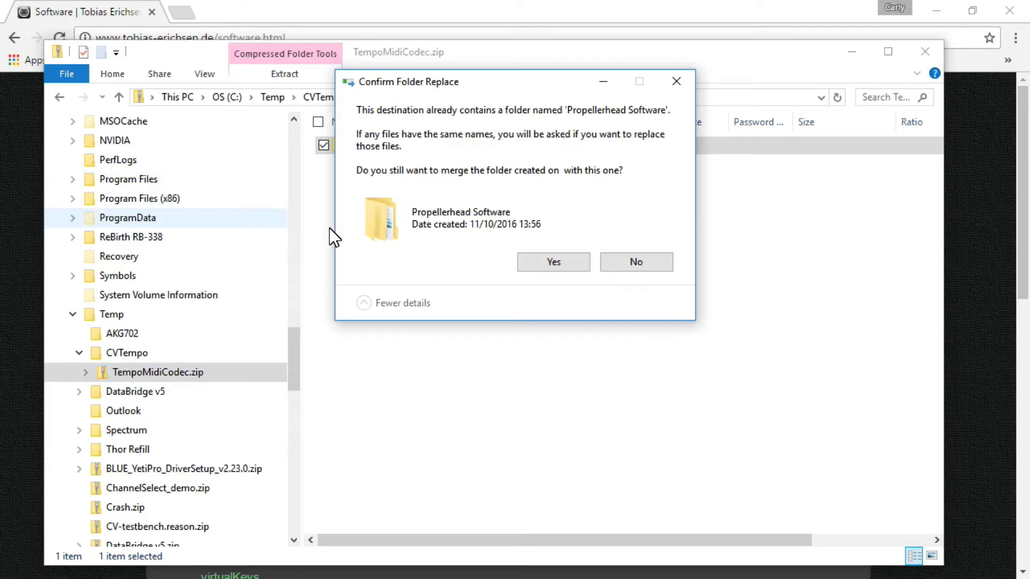
click(547, 260)
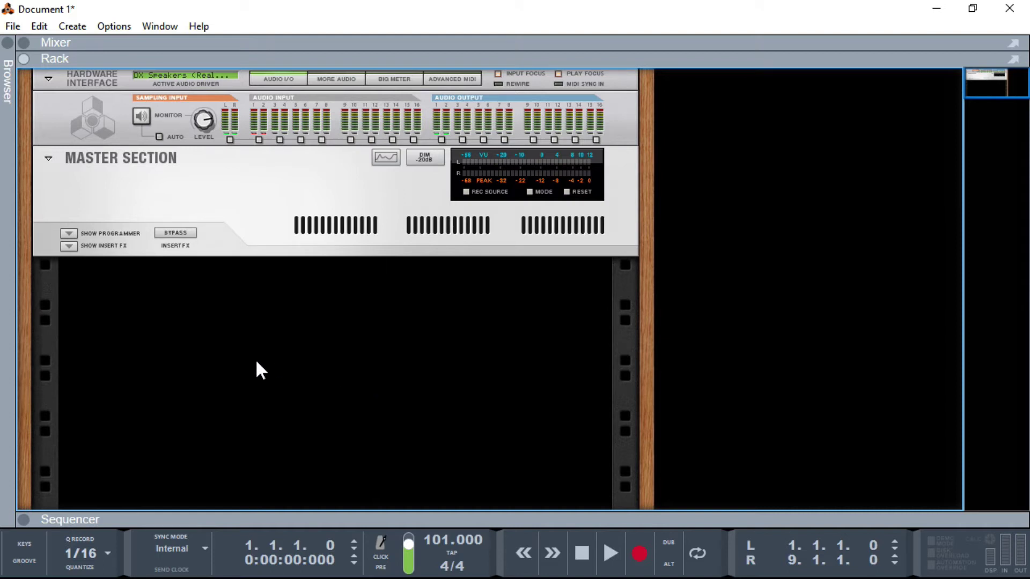
In Preferences > Control Surfaces, add <Other> MIDI Control Surface Tempo with MIDI input Tempo Change.
click(38, 27)
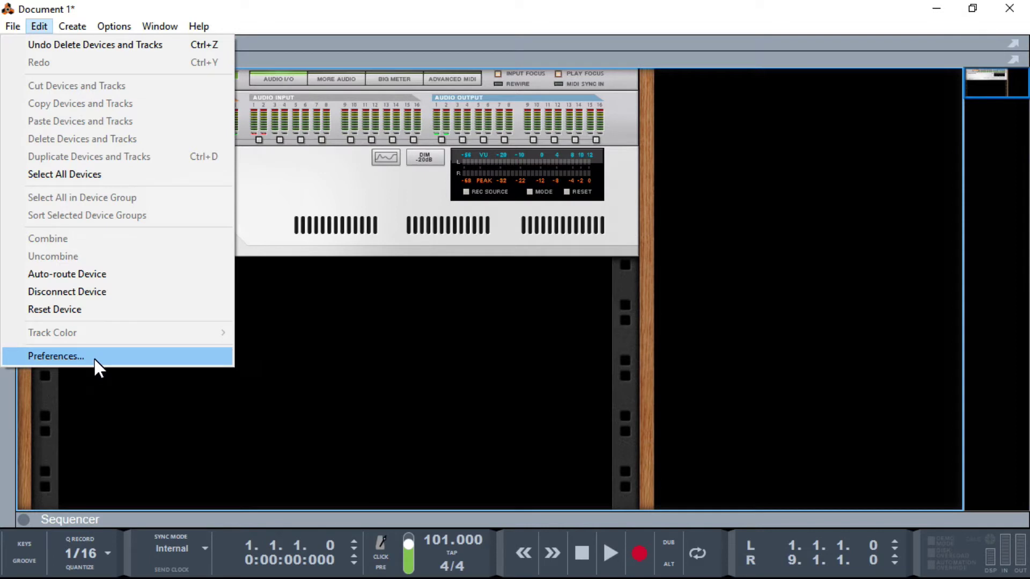
click(97, 361)
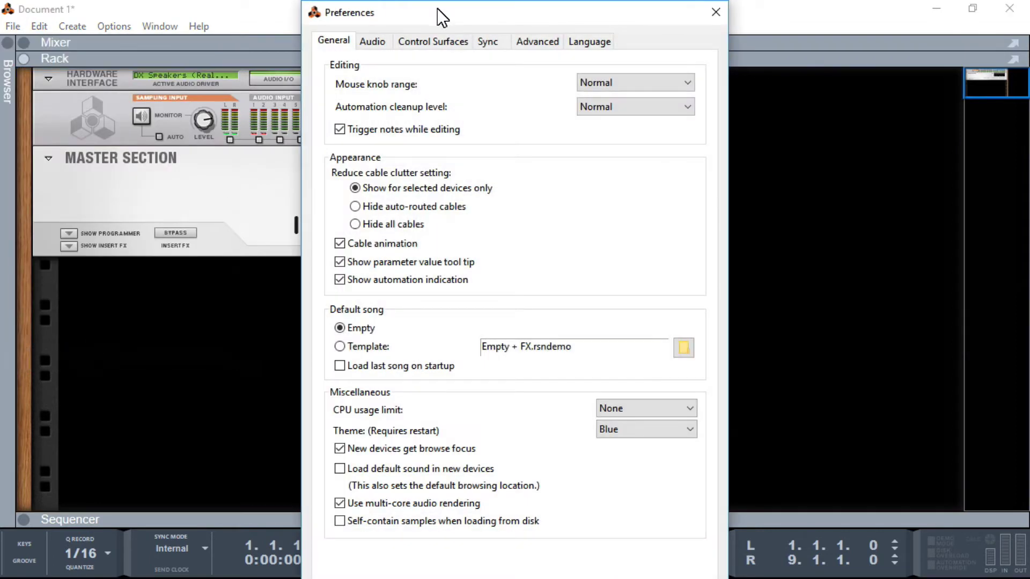
click(431, 44)
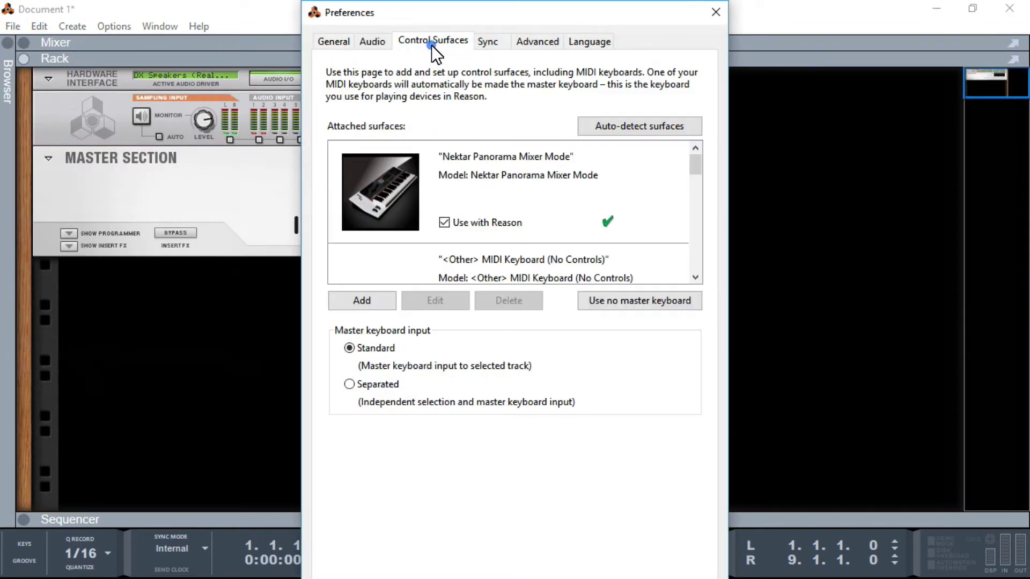
click(374, 301)
click(489, 159)
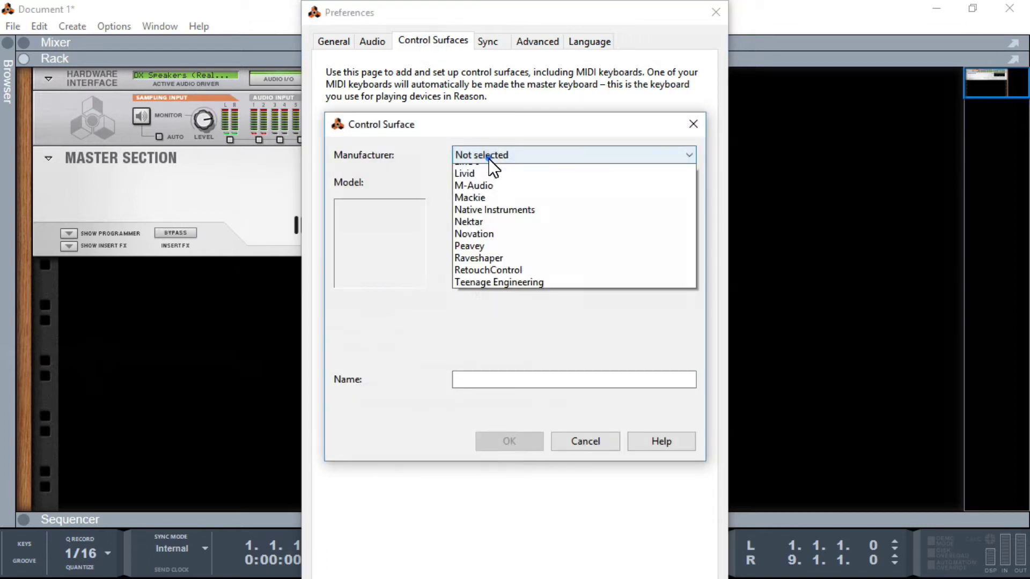
click(492, 181)
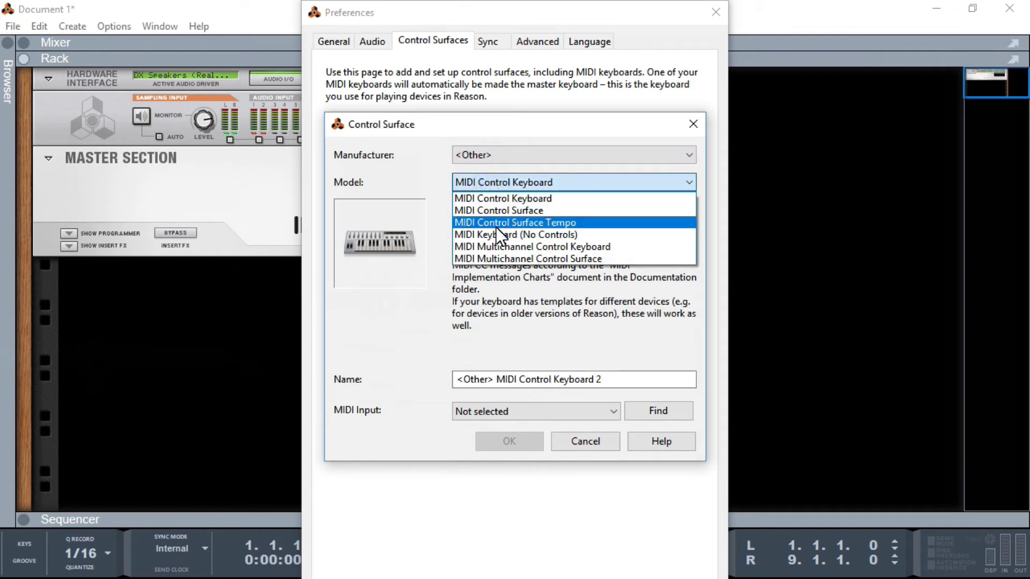
click(559, 222)
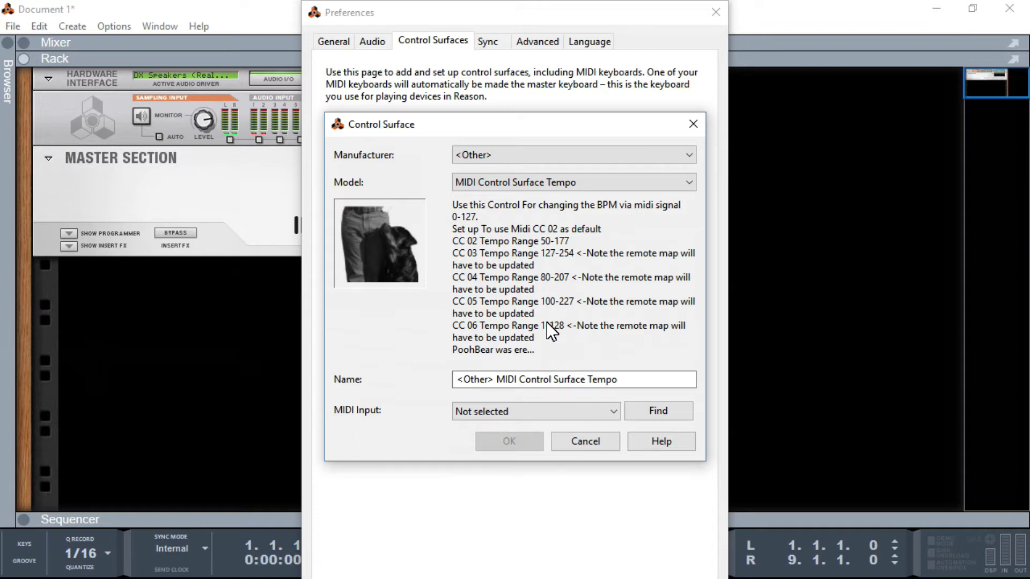
click(533, 415)
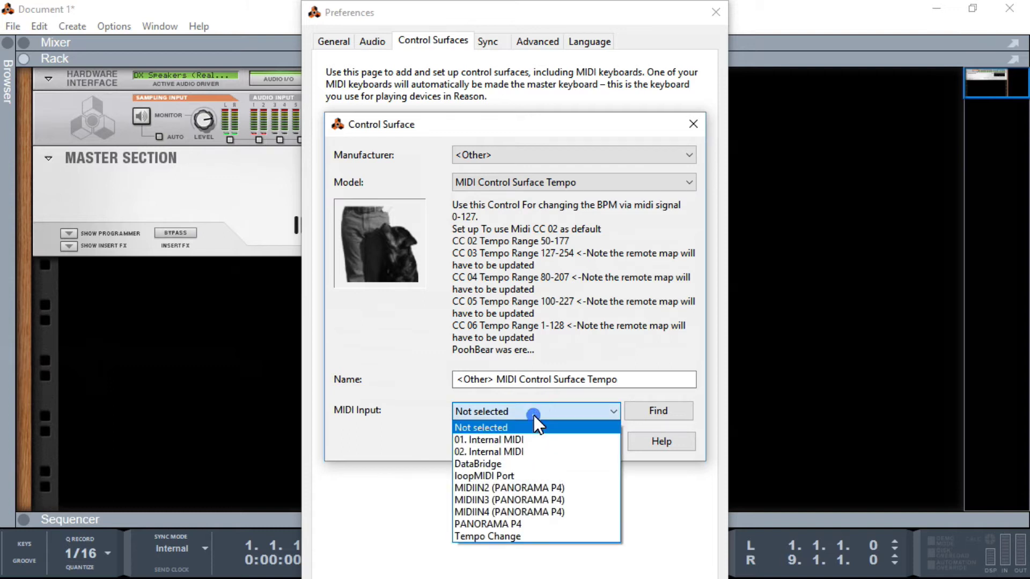
click(500, 535)
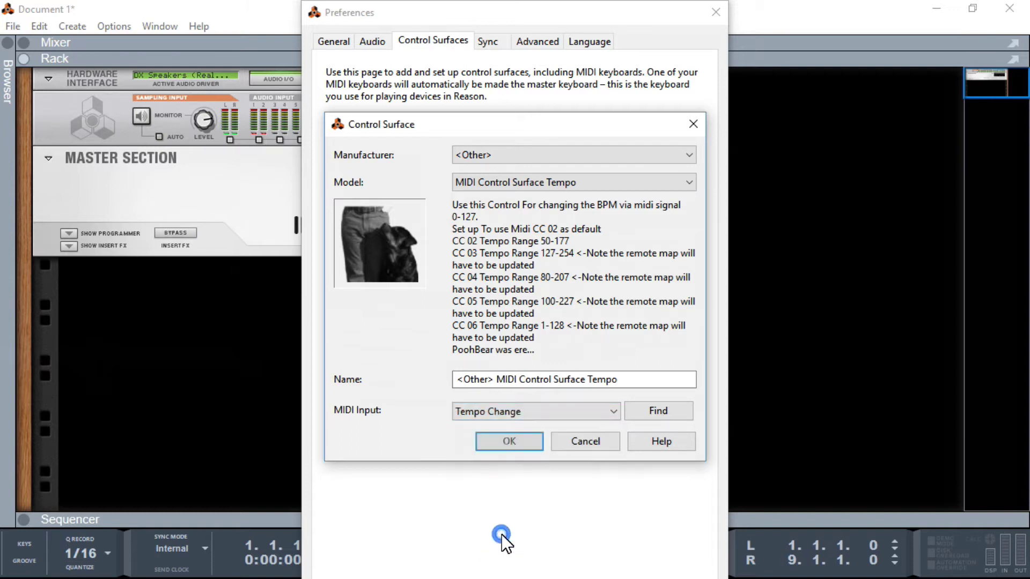
click(503, 439)
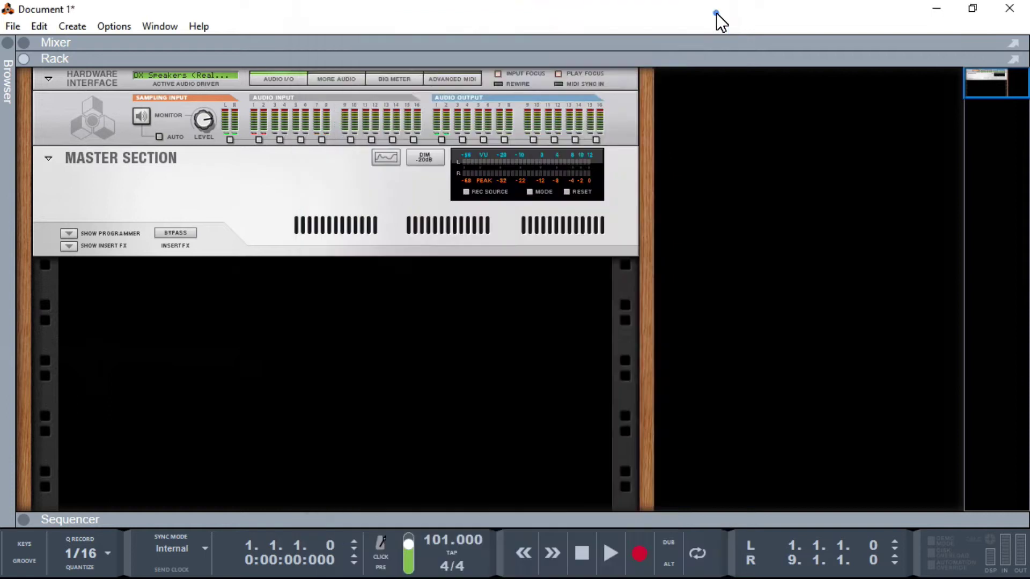
Add an External MIDI Instrument on the MME Tempo Change port with CC Assign on, setting tempo to 62 BPM.
right_click(222, 283)
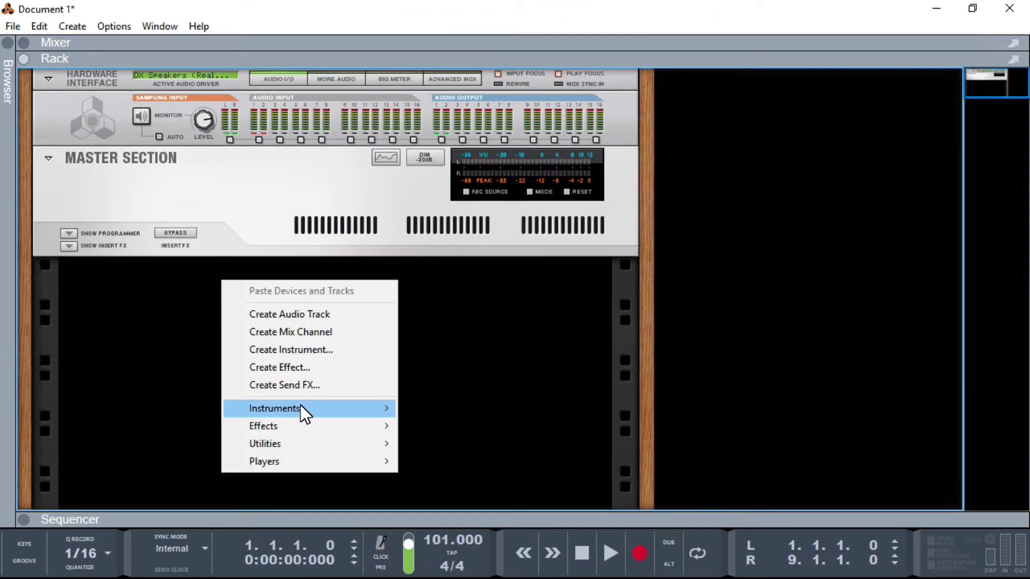
mouse_move(300, 406)
mouse_move(155, 142)
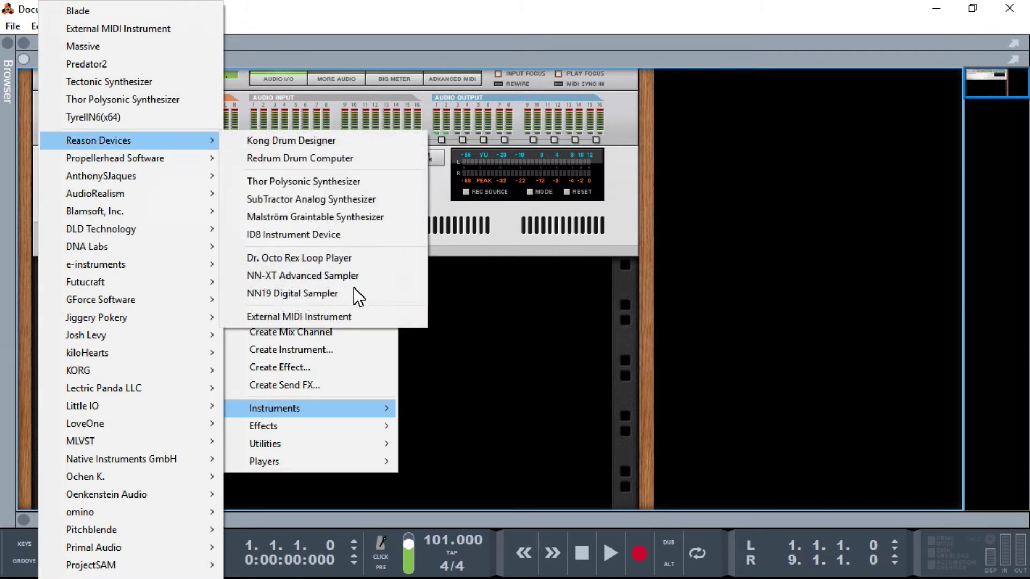
click(360, 321)
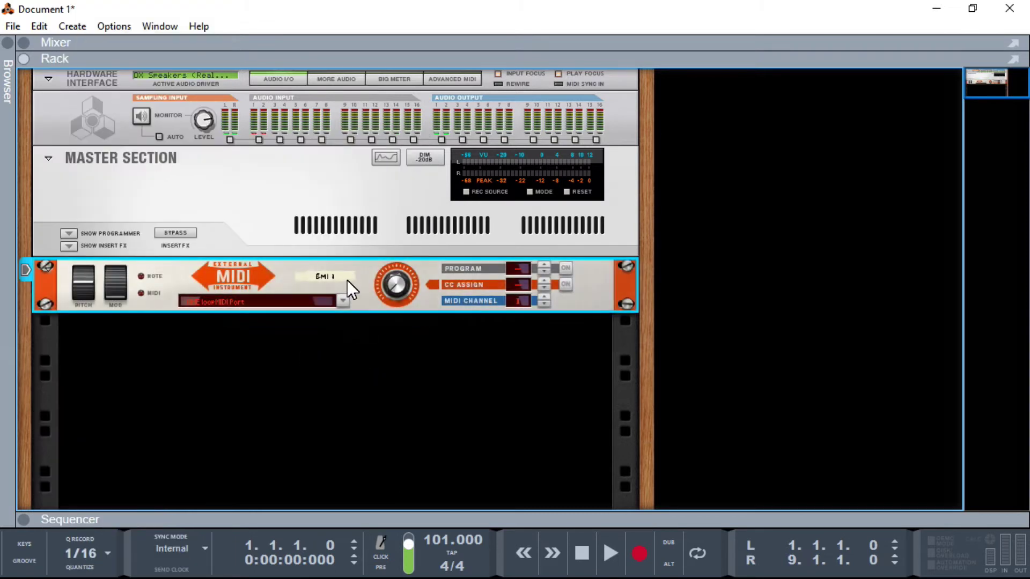
click(343, 300)
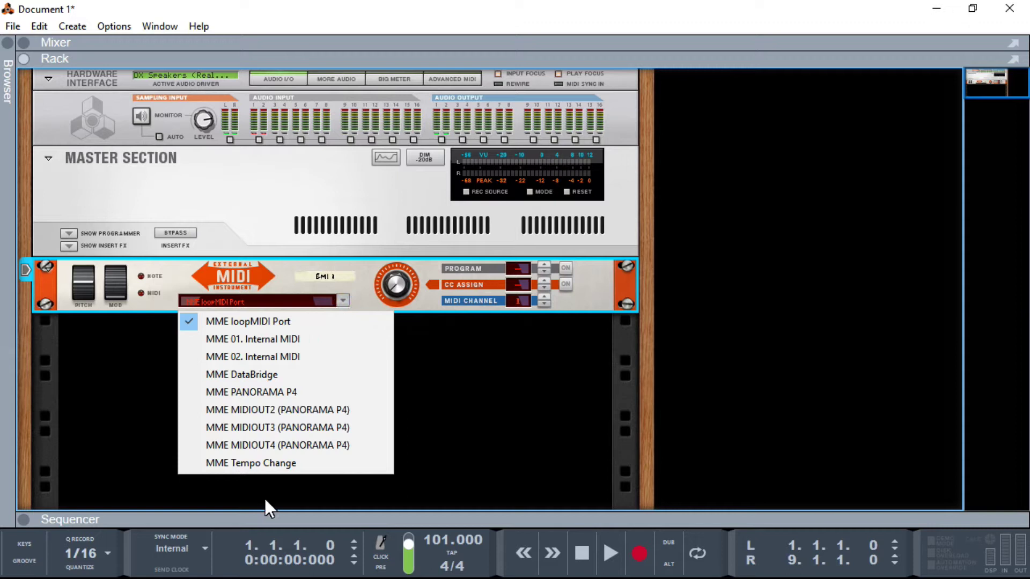
click(263, 463)
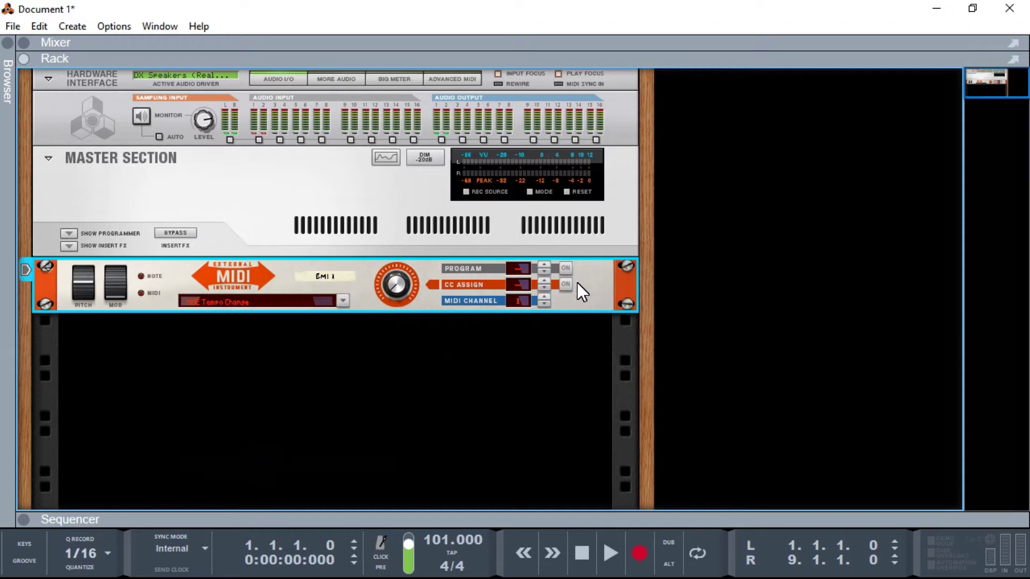
click(543, 285)
mouse_move(393, 286)
mouse_down()
mouse_move(388, 242)
mouse_move(385, 280)
mouse_up()
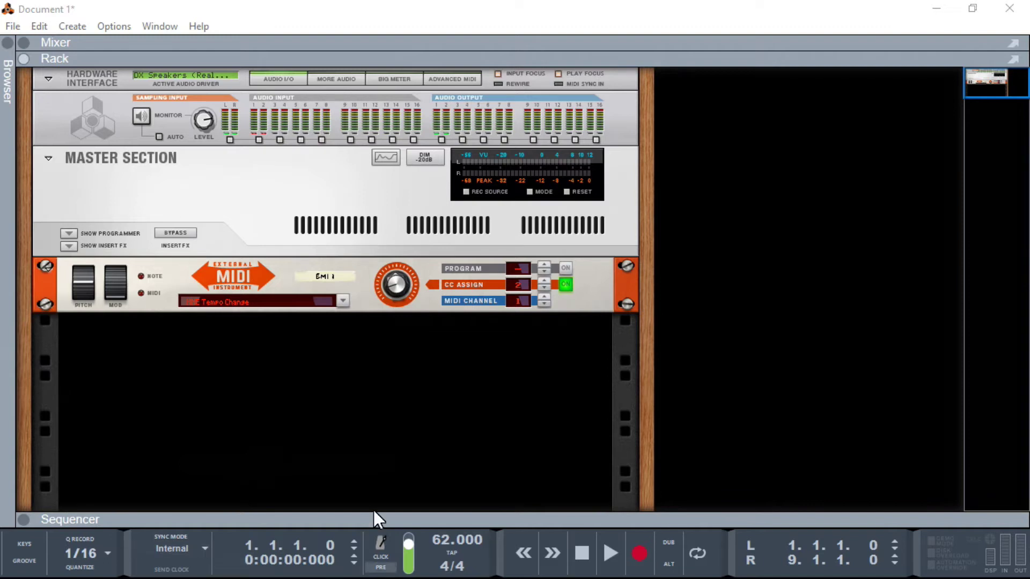
Add an Aftermath Audio CV8X4 CV Generator and raise its CV5 knob to 54.
right_click(269, 349)
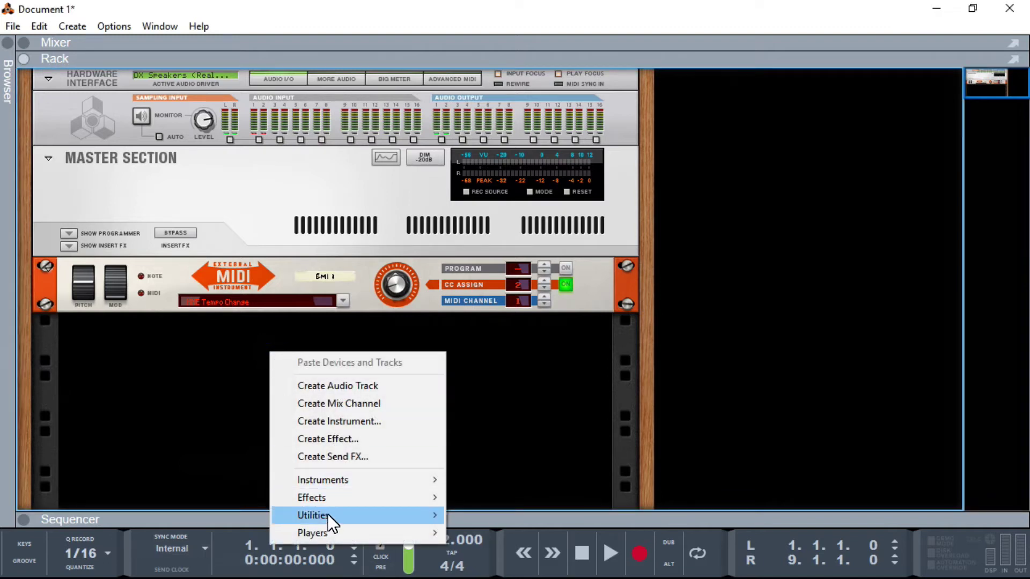
mouse_move(328, 515)
mouse_move(183, 181)
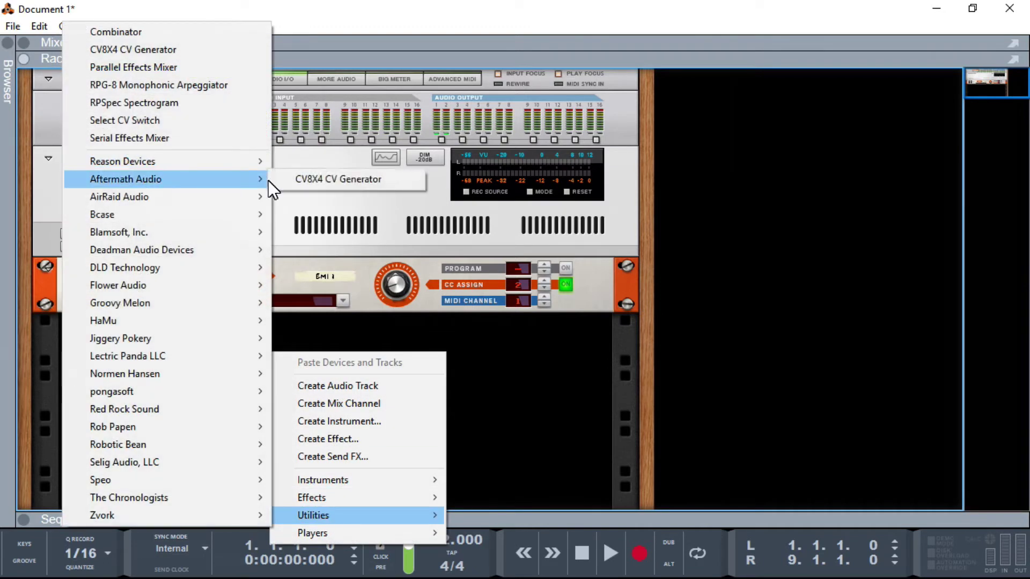
click(343, 180)
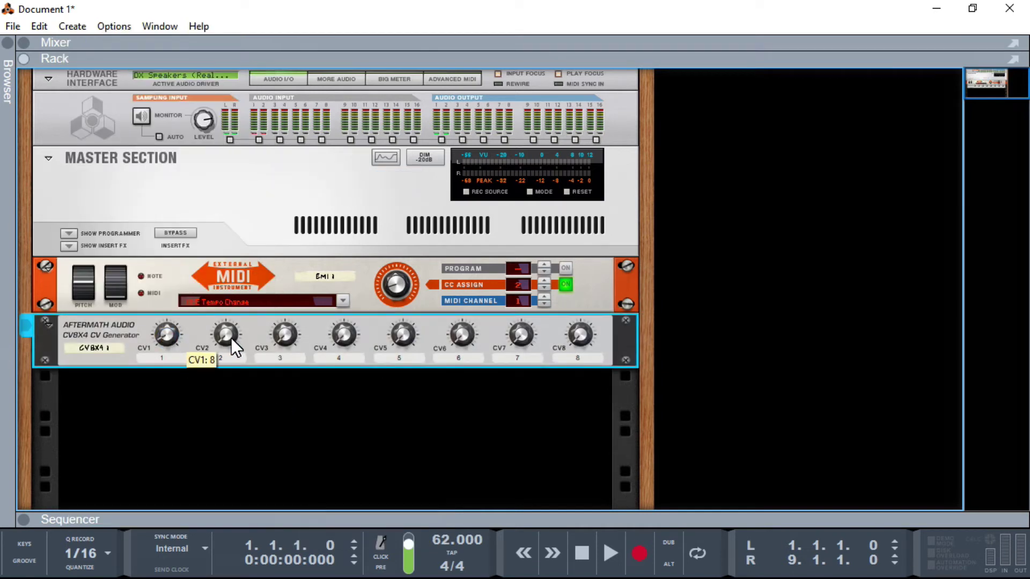
mouse_move(229, 341)
mouse_move(290, 340)
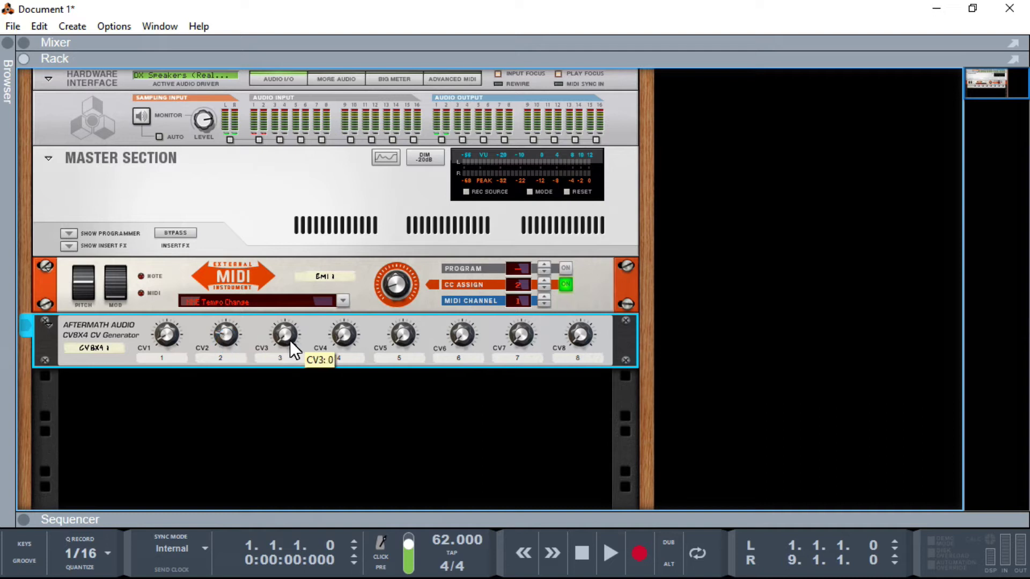
mouse_move(347, 336)
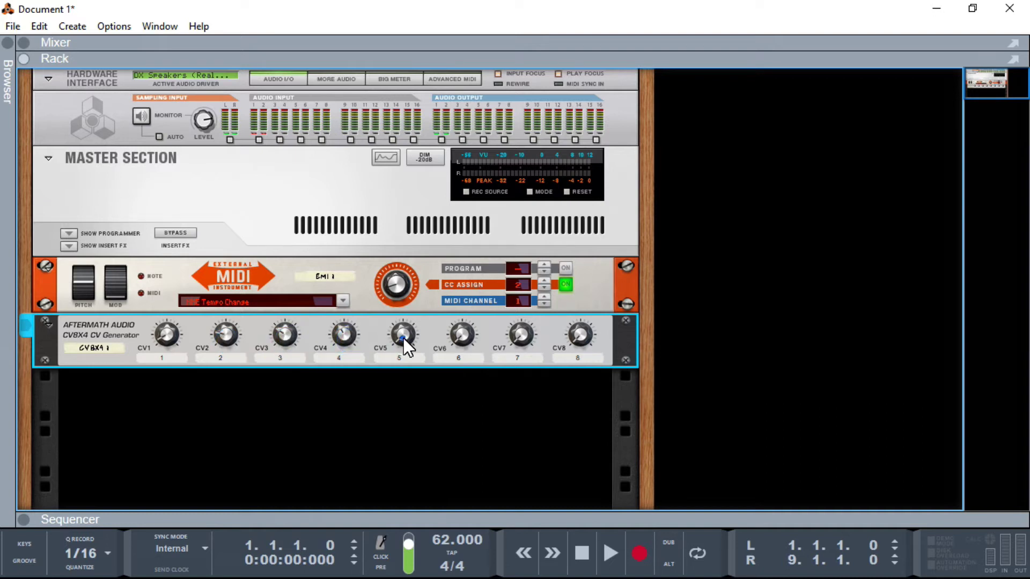
drag(403, 337, 406, 317)
Add a Robotic Bean Select CV Switch below the CV Generator.
right_click(278, 414)
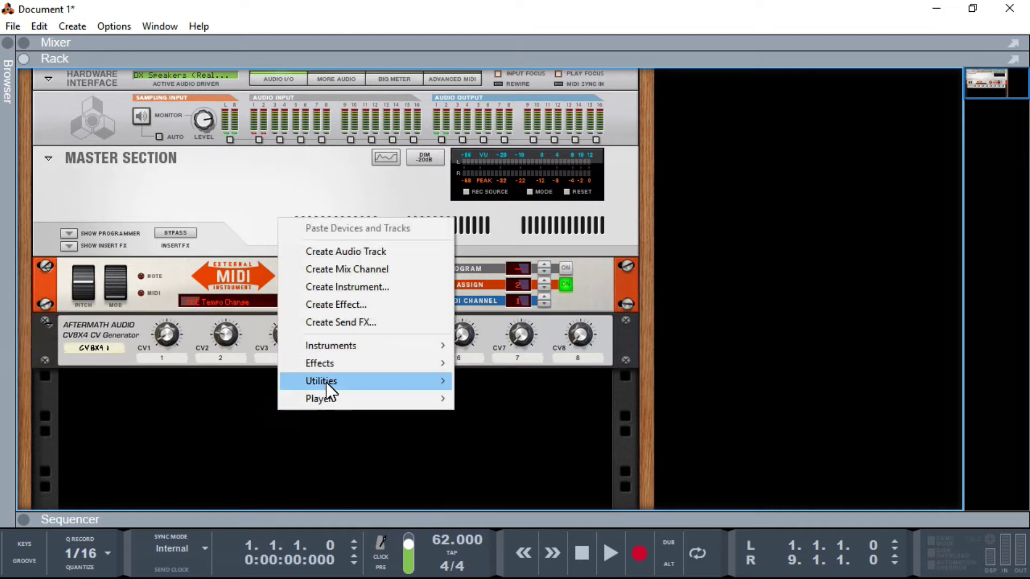
mouse_move(327, 382)
mouse_move(214, 497)
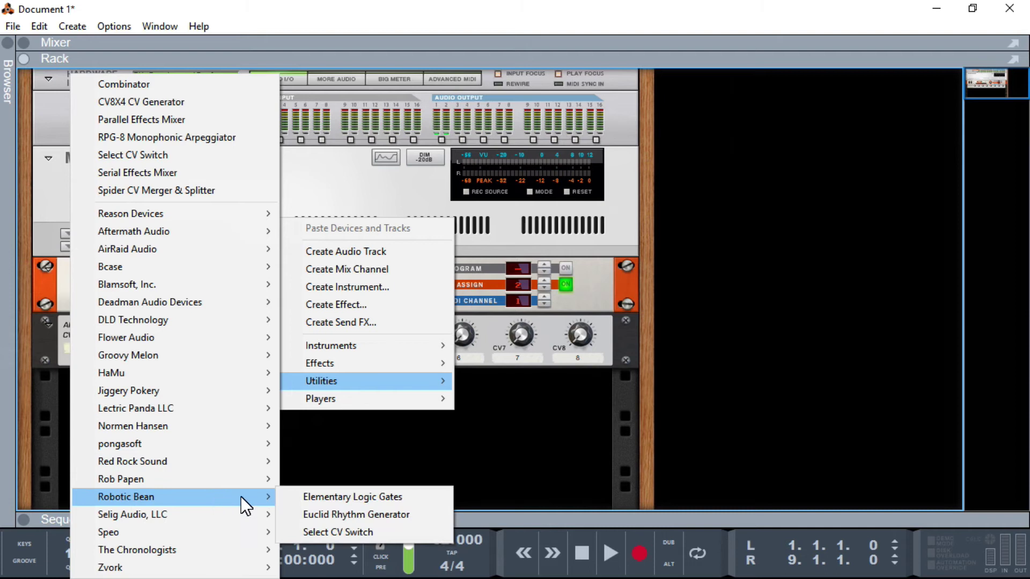
click(362, 532)
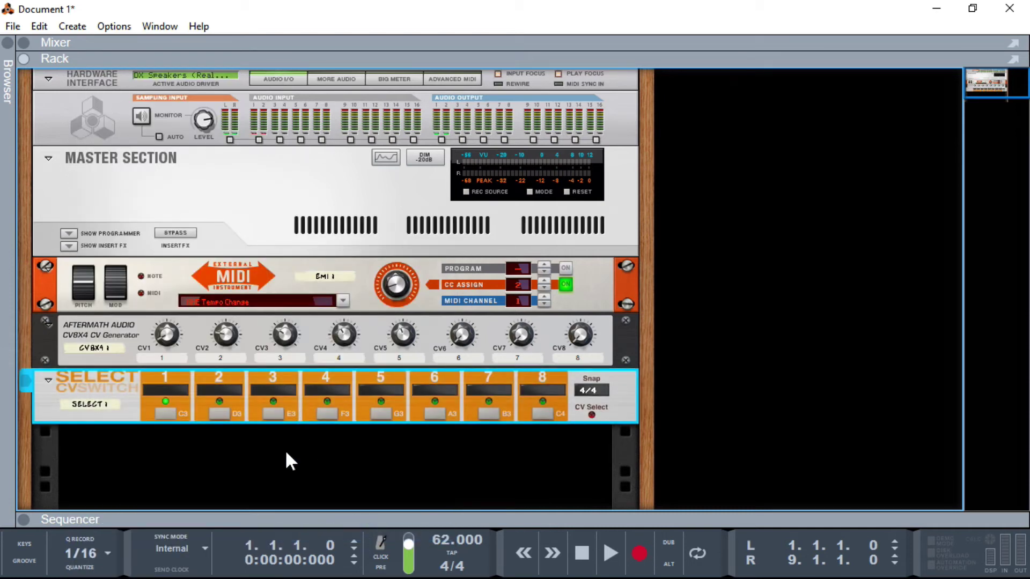
On the rack's back, cable CV1–CV8 Out to Select inputs 1–8, and Select OUT CV to Assignable CC CV In.
key(Tab)
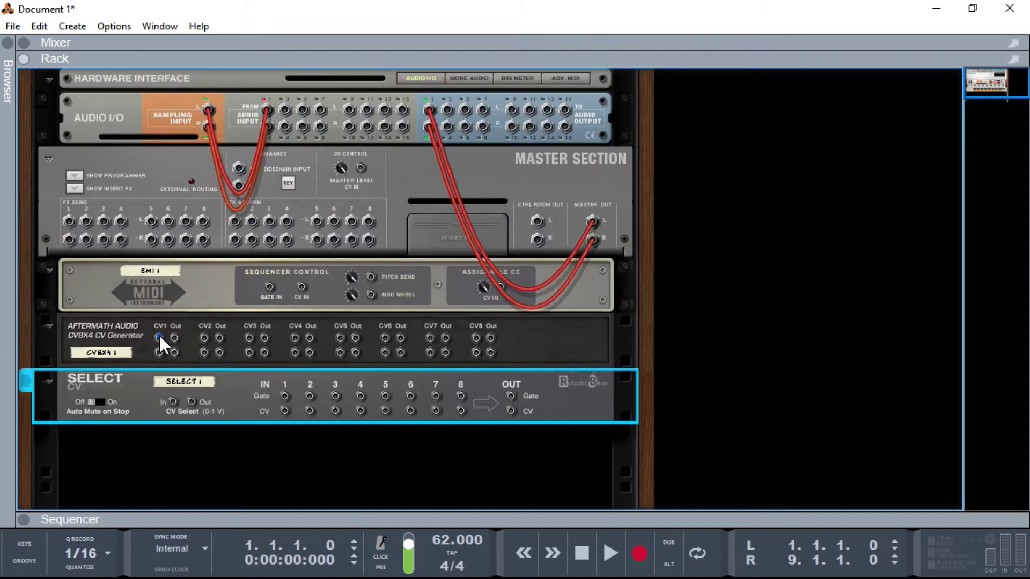
drag(158, 338, 476, 338)
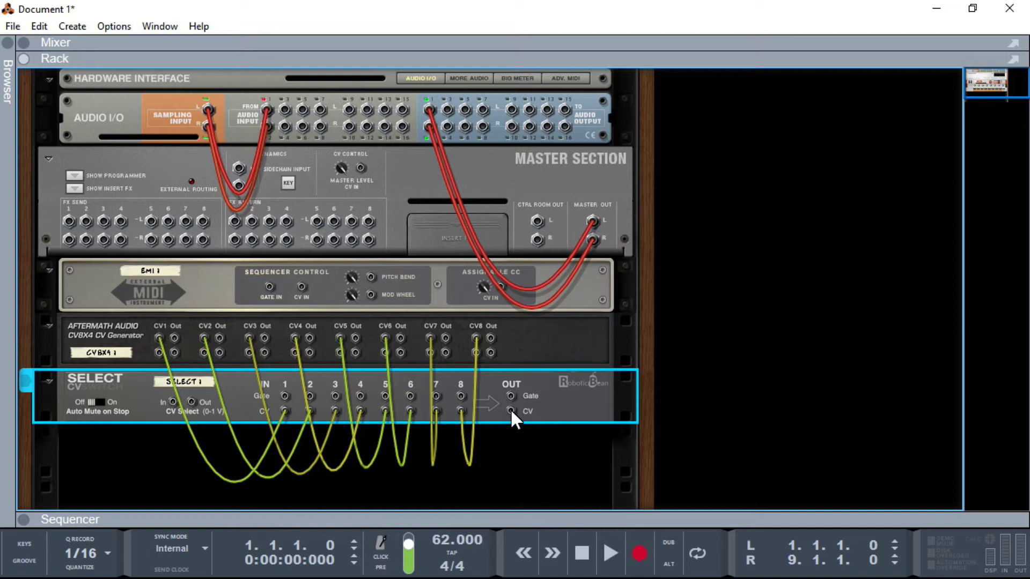
drag(511, 411, 502, 288)
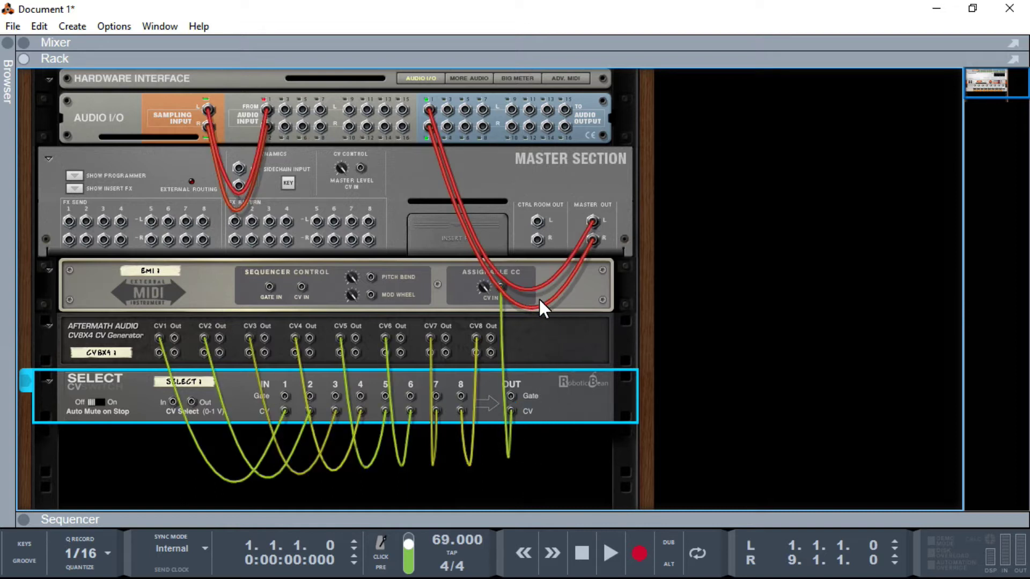
key(Tab)
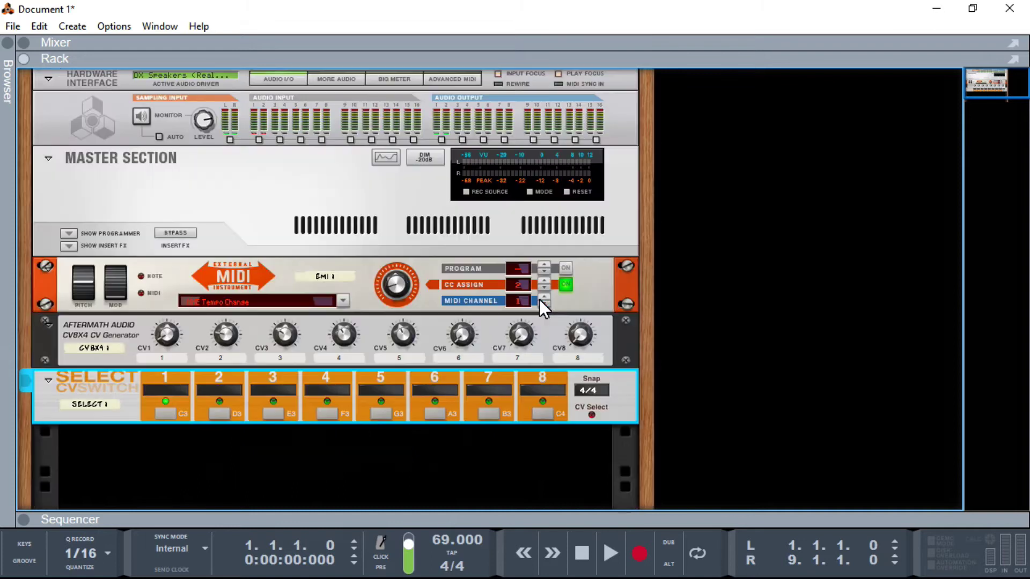
Step through Select CV Switch steps 2 to 7 to hear each tempo.
click(218, 412)
click(276, 415)
click(326, 414)
click(384, 410)
click(445, 412)
click(488, 411)
Adjust CV7 (0, 58, then 32) and the CC knob (127, then back to 0).
click(524, 326)
drag(524, 324, 524, 348)
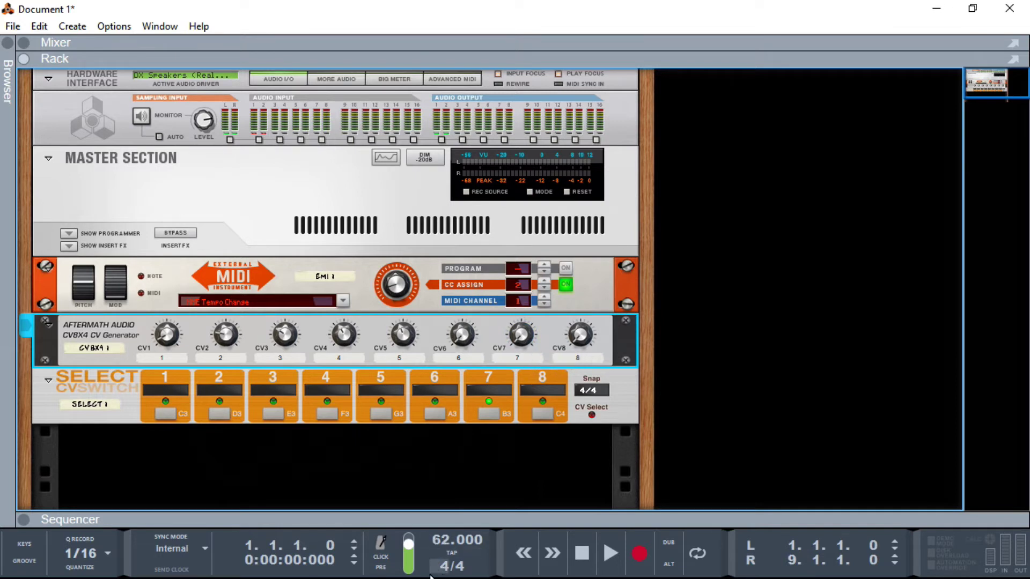
click(396, 284)
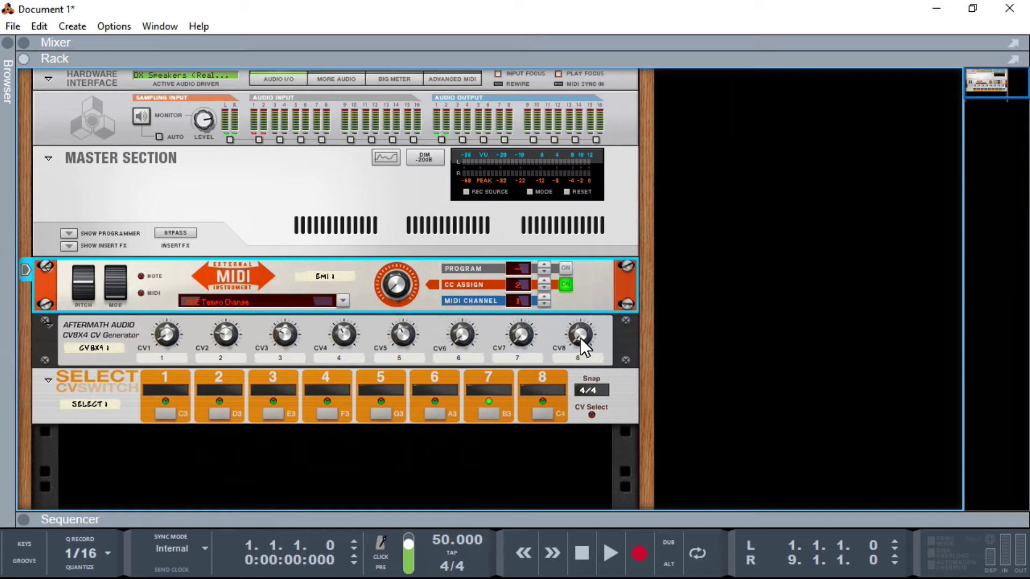
drag(519, 337, 517, 314)
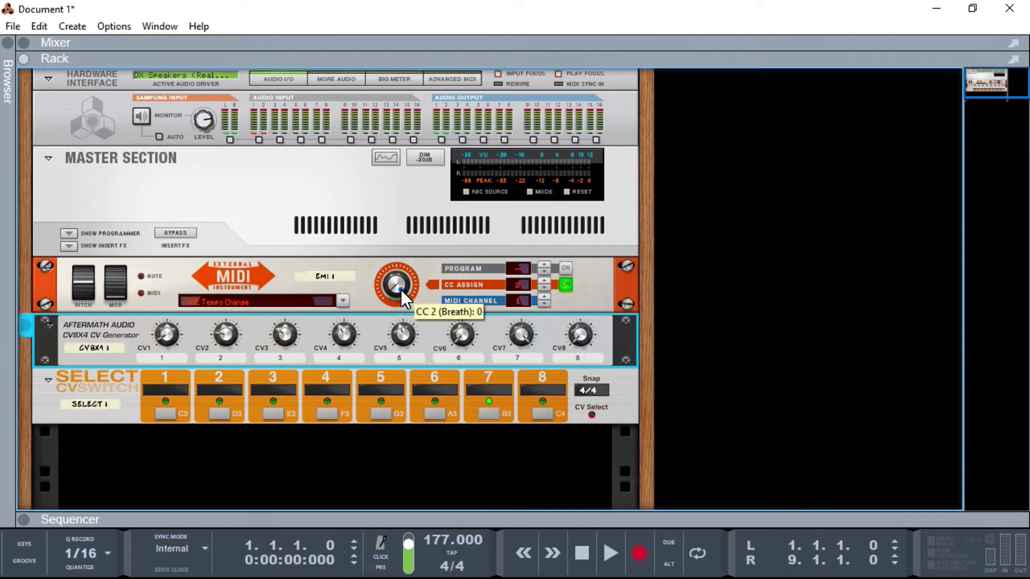
drag(401, 298, 395, 324)
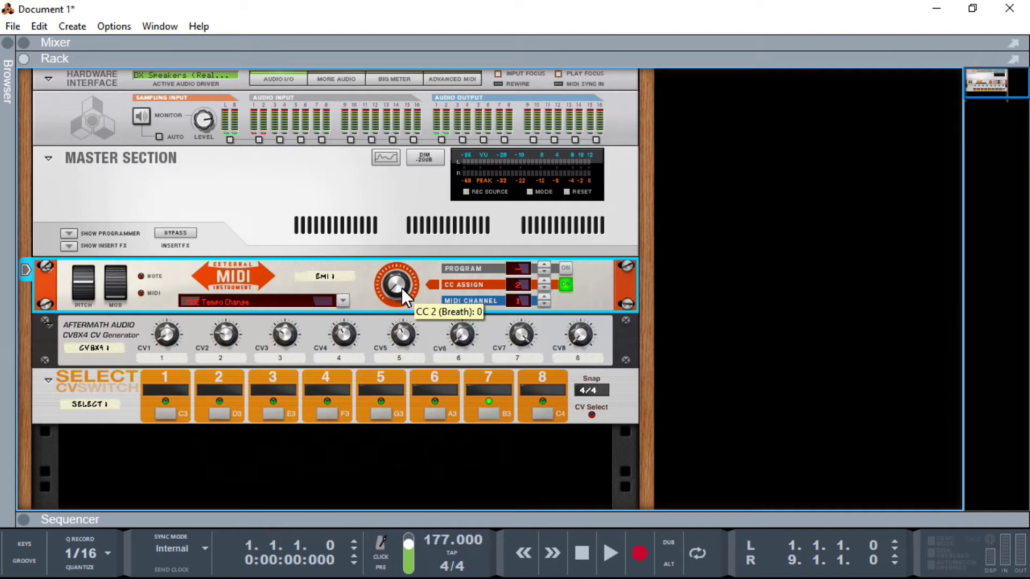
drag(526, 334, 552, 429)
drag(395, 285, 393, 295)
Check the CV5 value and switch steps 5, 3, then 2, leaving tempo at 75.
click(403, 333)
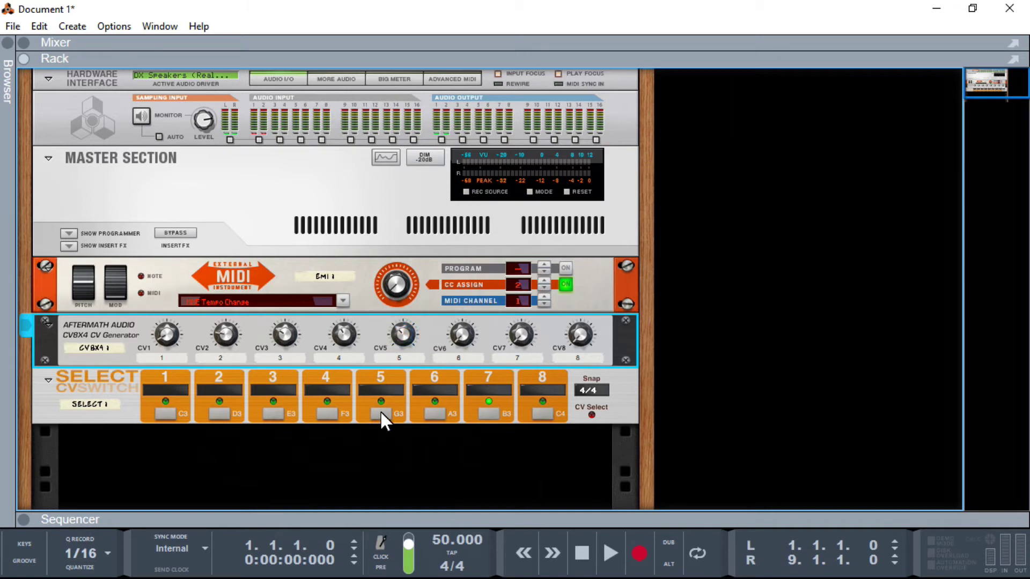
click(381, 414)
click(267, 413)
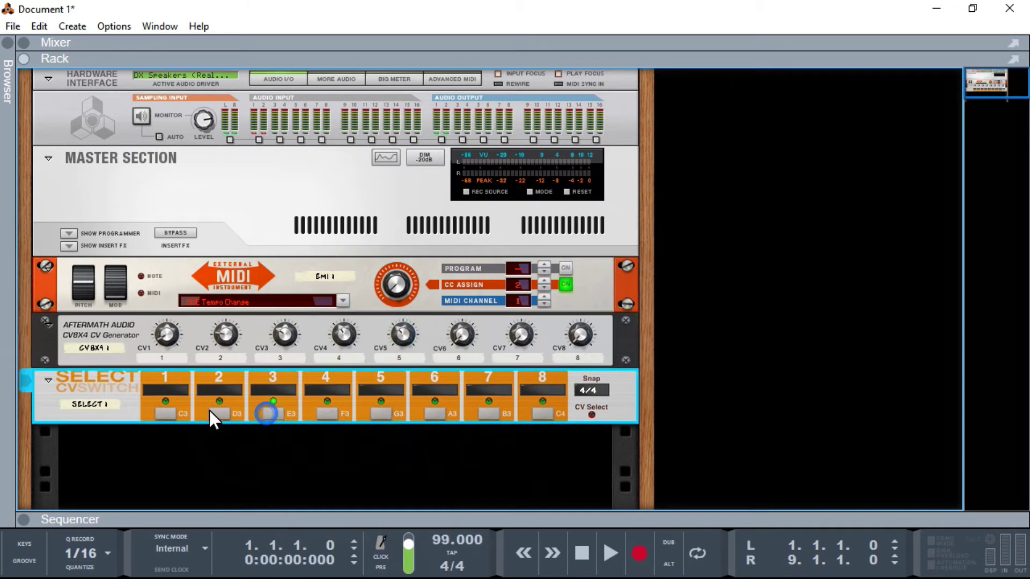
click(216, 416)
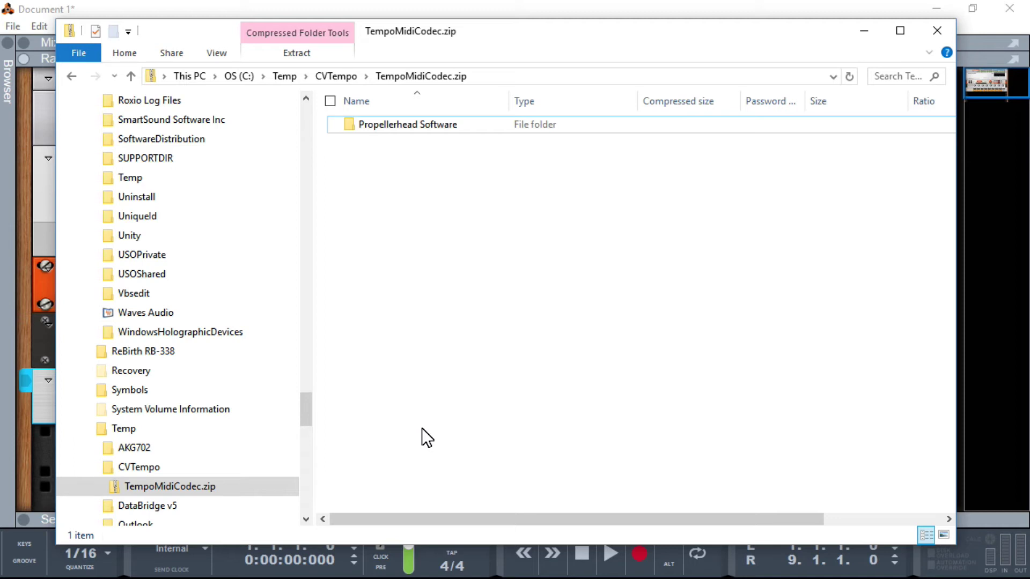
Browse to ProgramData\Propellerhead Software\Remote\Codecs\MIDI Codecs.
drag(307, 410, 153, 333)
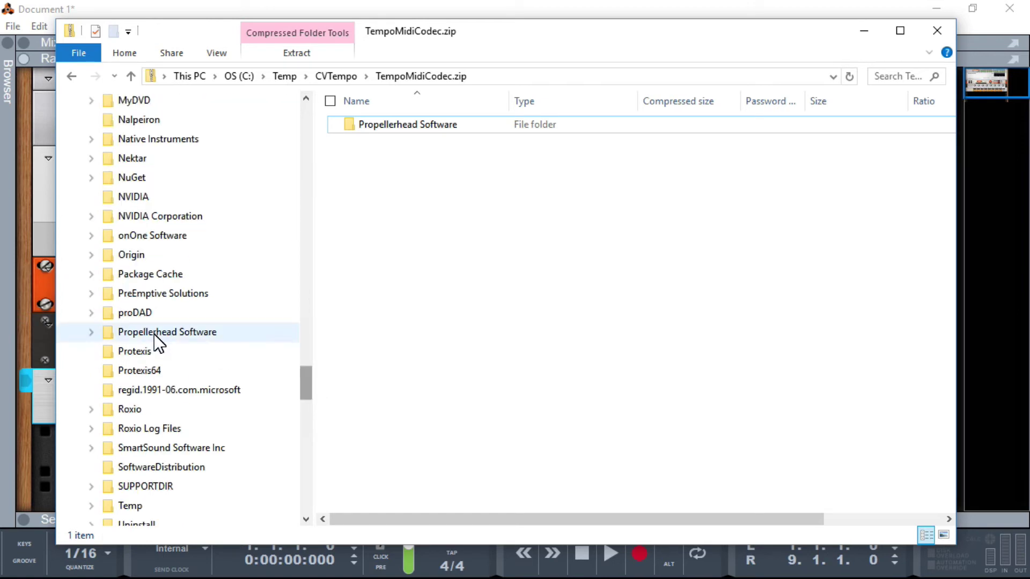
click(153, 332)
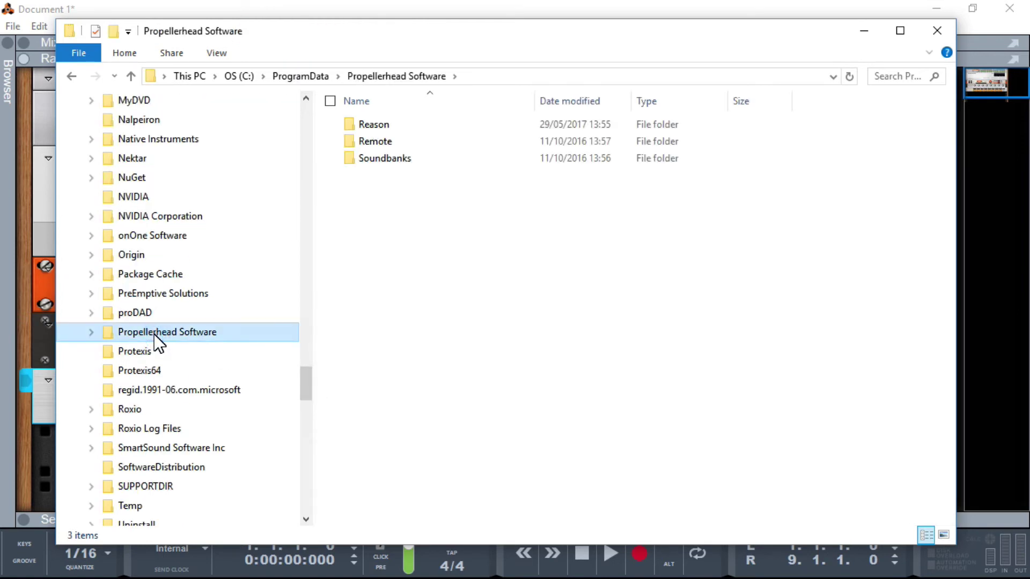
click(90, 333)
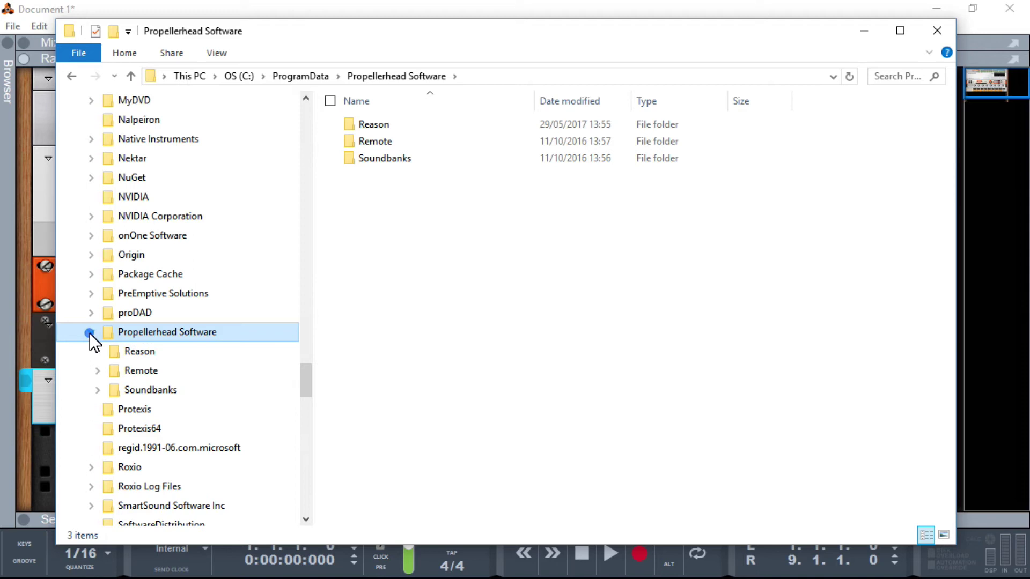
click(96, 371)
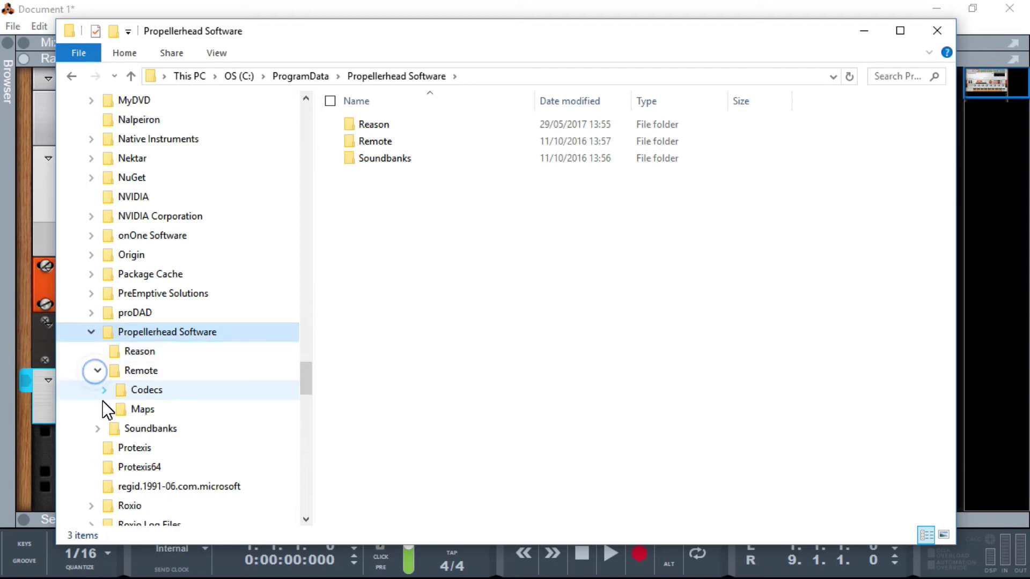
click(104, 389)
click(139, 431)
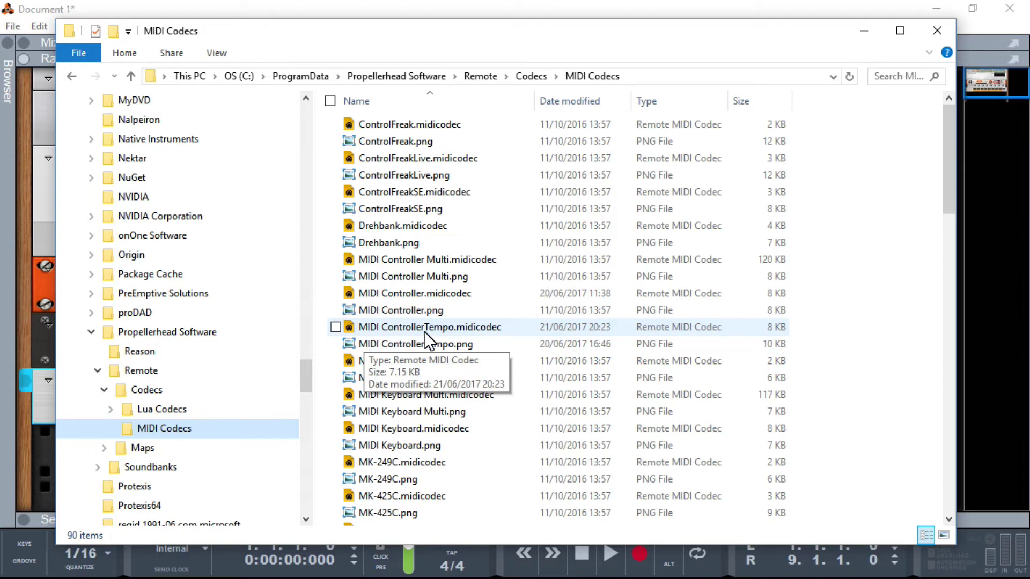
Send MIDI ControllerTempo.midicodec to Notepad and move the Notepad window right.
click(448, 331)
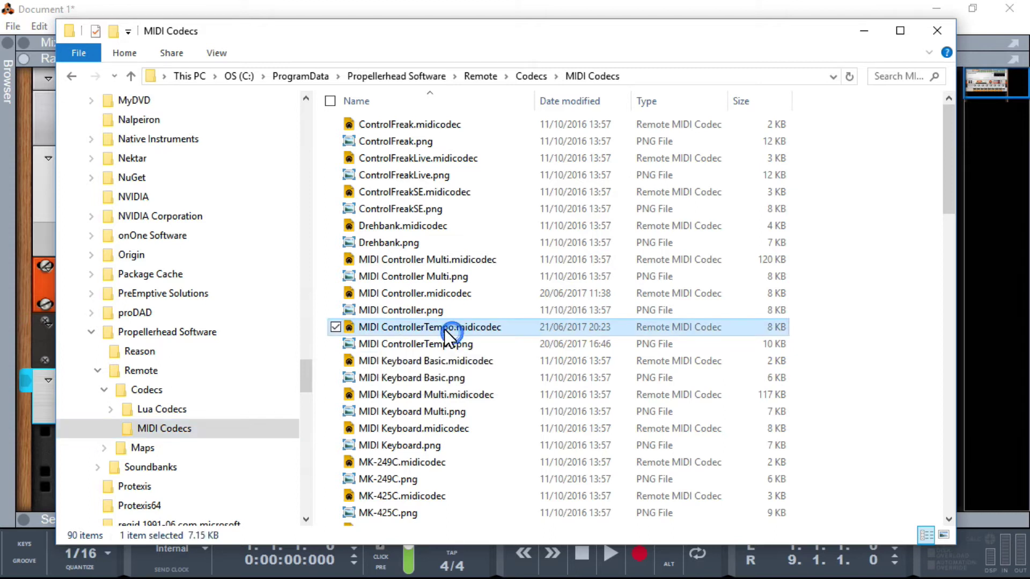
right_click(444, 329)
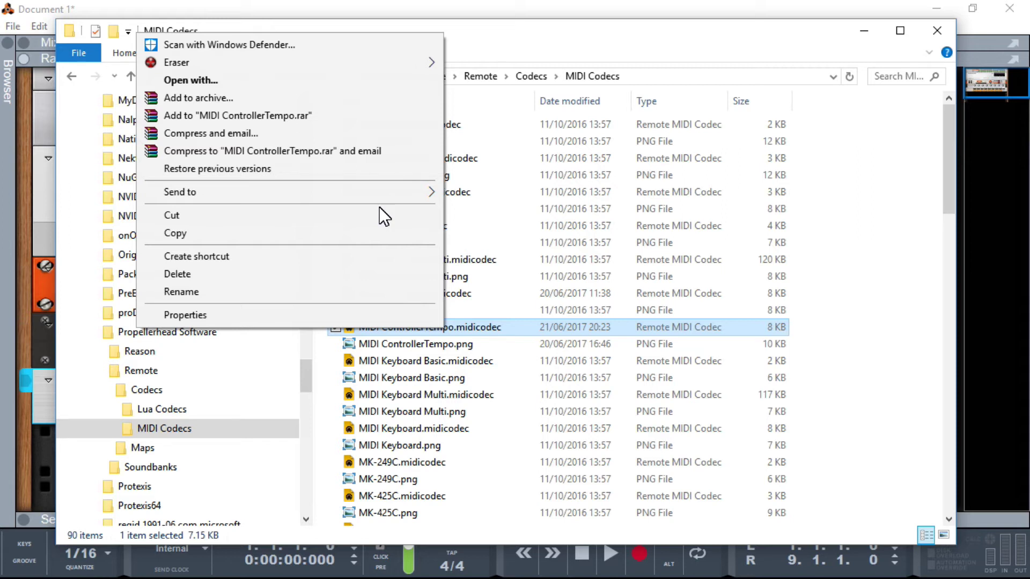
mouse_move(372, 196)
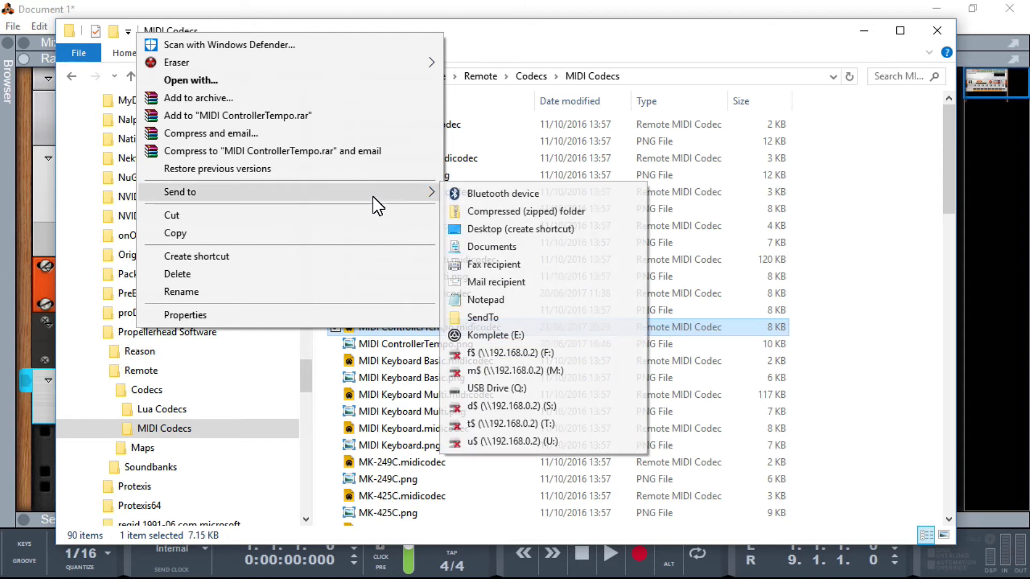
click(505, 301)
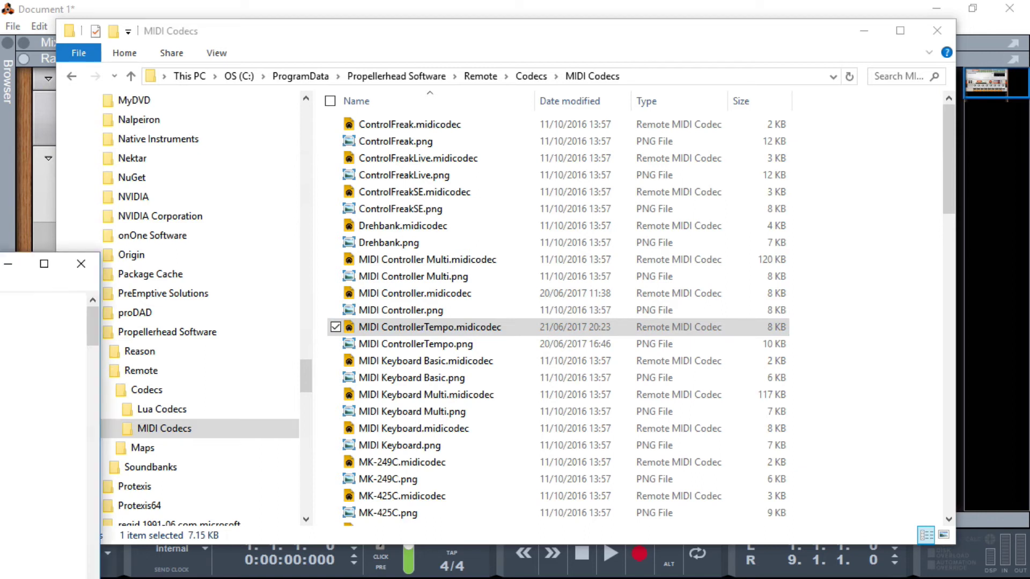
drag(357, 46, 478, 53)
Maximize Notepad, review the codec's tempo range notes and CC list, then close it.
double_click(478, 53)
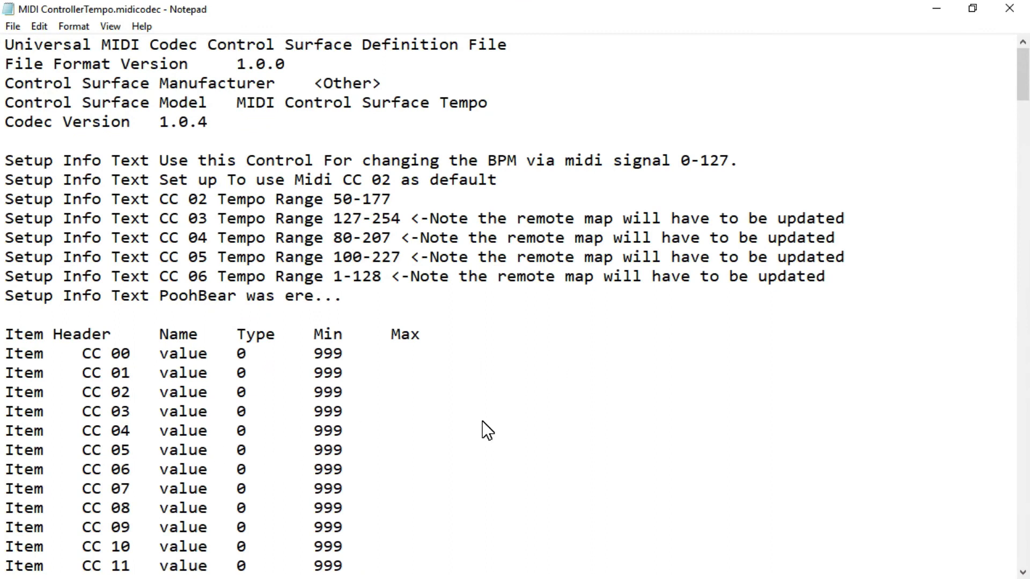
scroll(475, 422, down, 20)
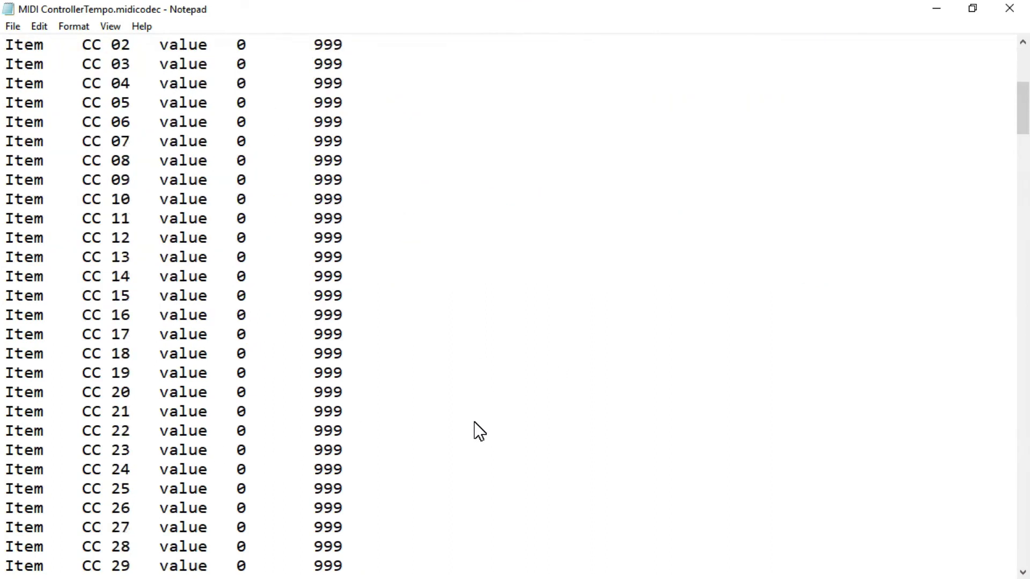
scroll(474, 421, up, 4)
key(ctrl+Home)
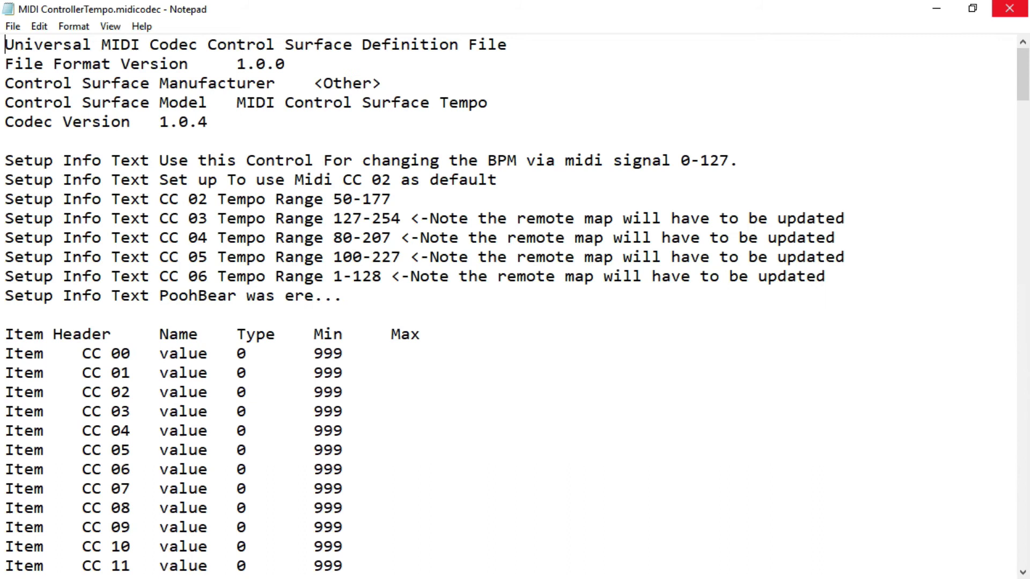
click(1010, 8)
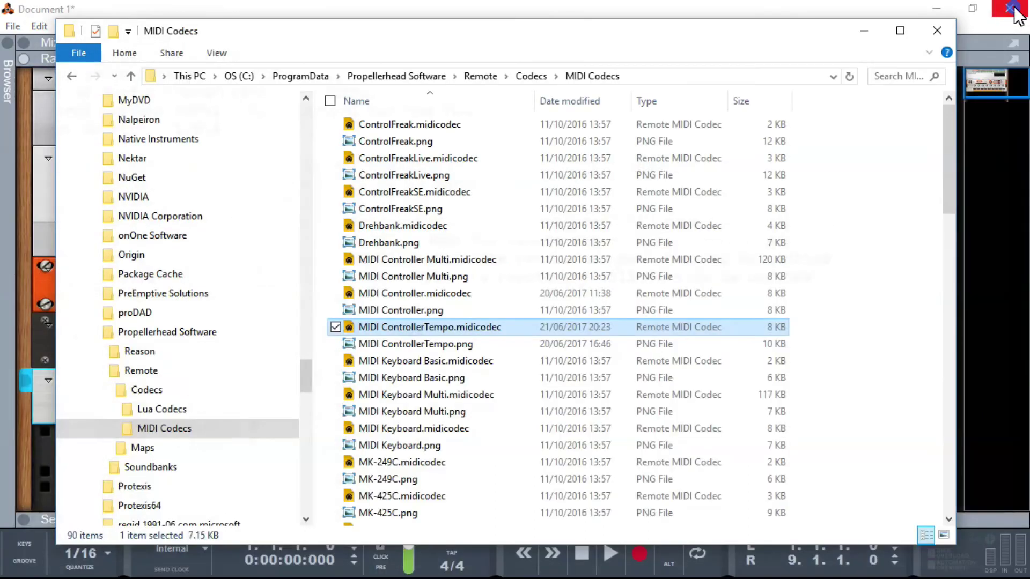
Open MIDI ControllerTempo.midicodec in VbsEdit just this once and browse its CC items and offsets.
right_click(445, 327)
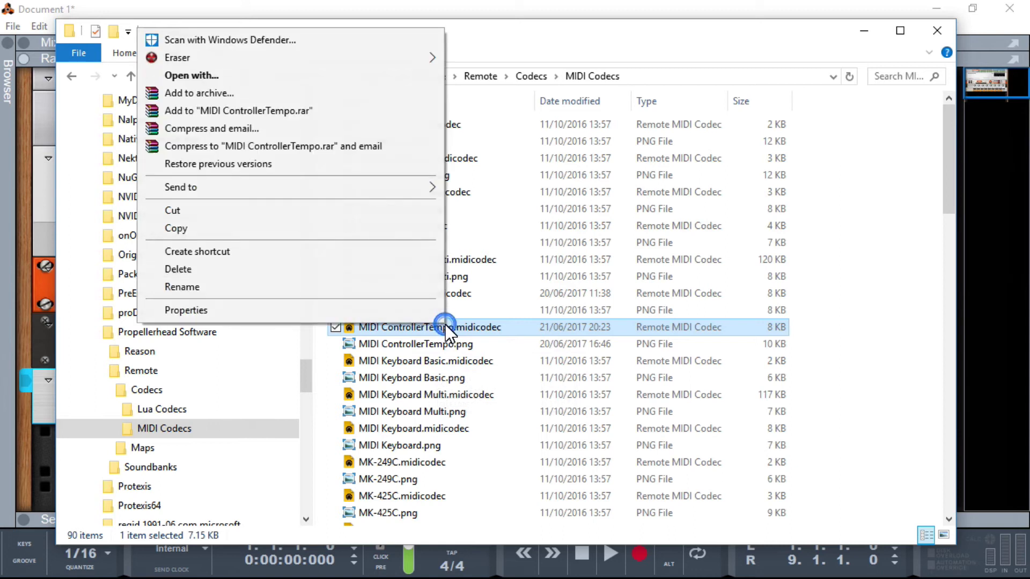
click(240, 76)
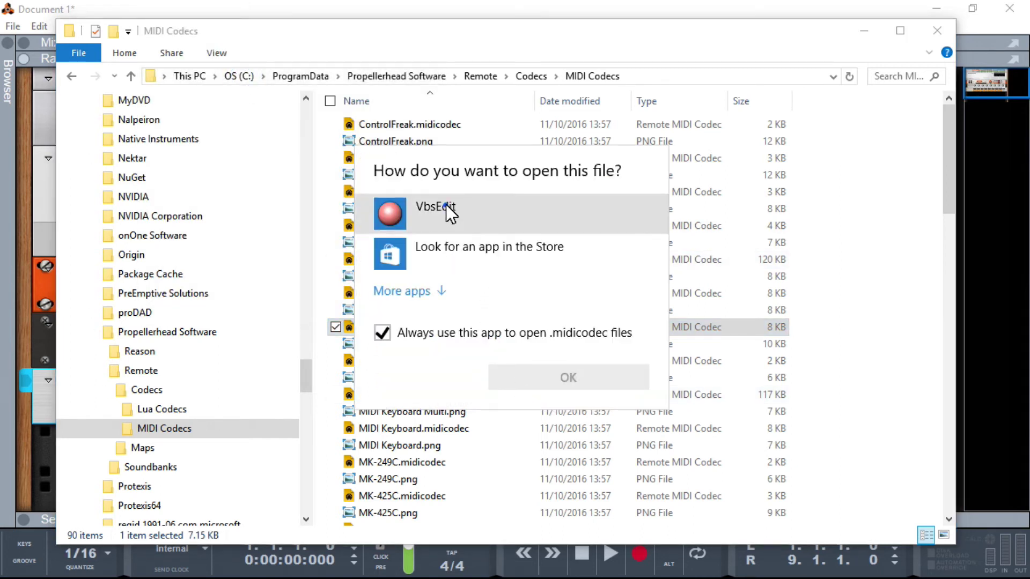
click(446, 204)
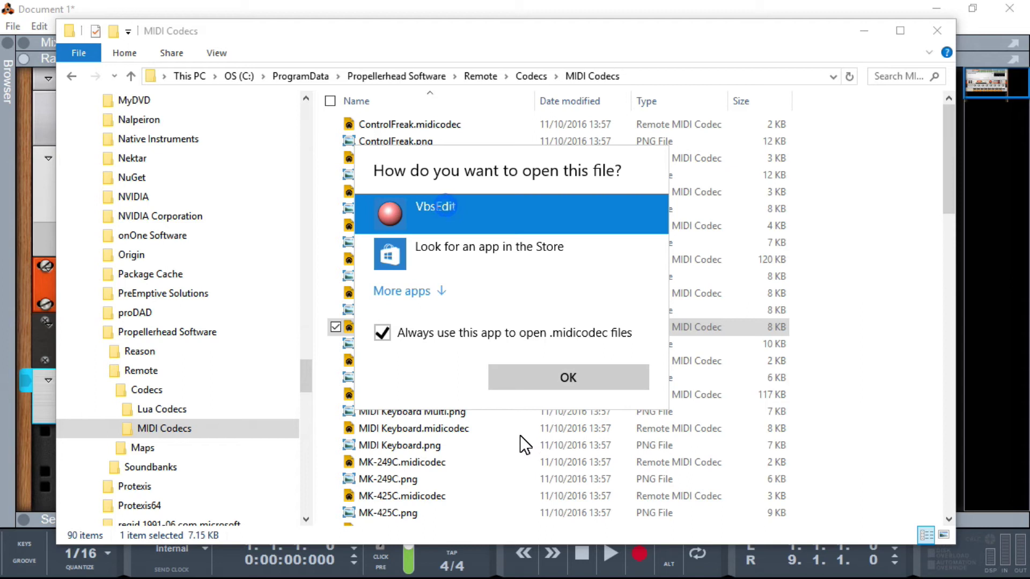
click(471, 333)
click(512, 378)
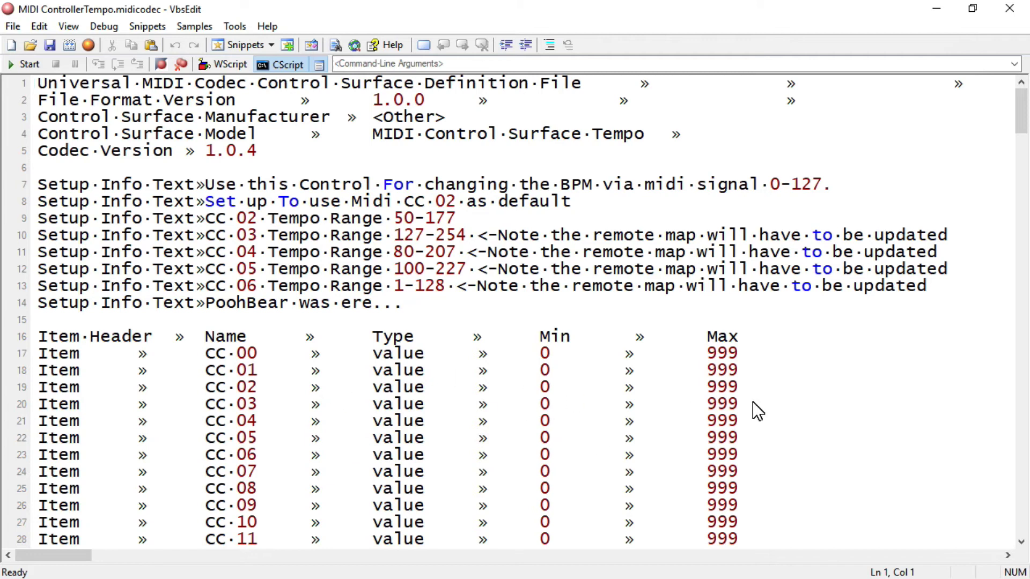
scroll(794, 388, down, 6)
scroll(794, 387, up, 6)
scroll(732, 375, down, 6)
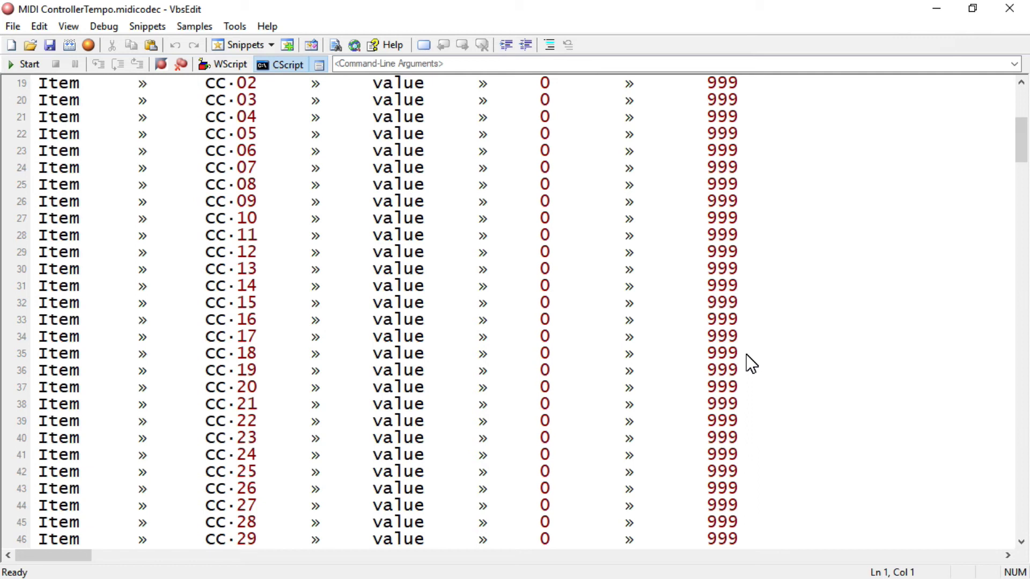
scroll(734, 371, down, 20)
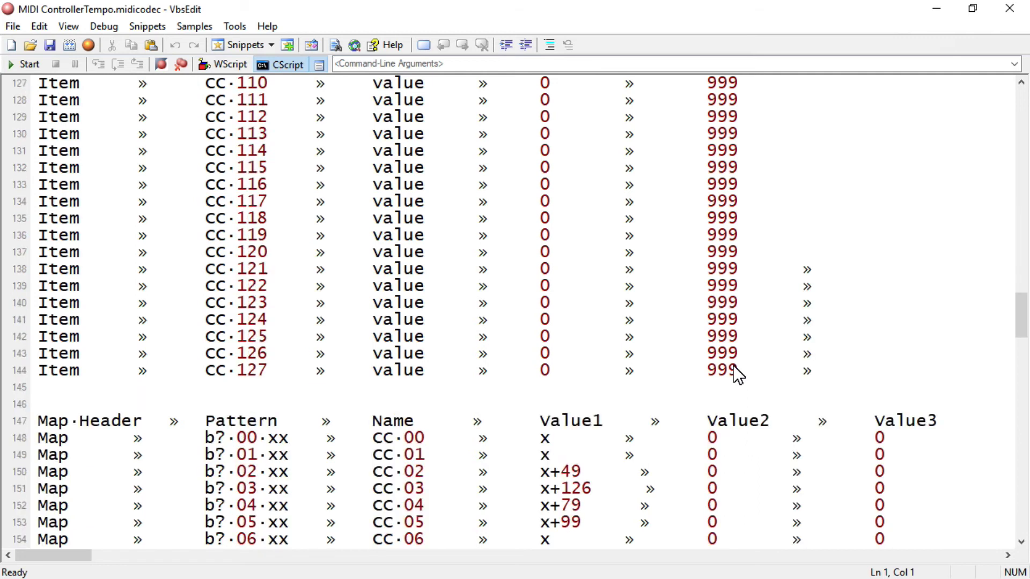
scroll(734, 371, up, 6)
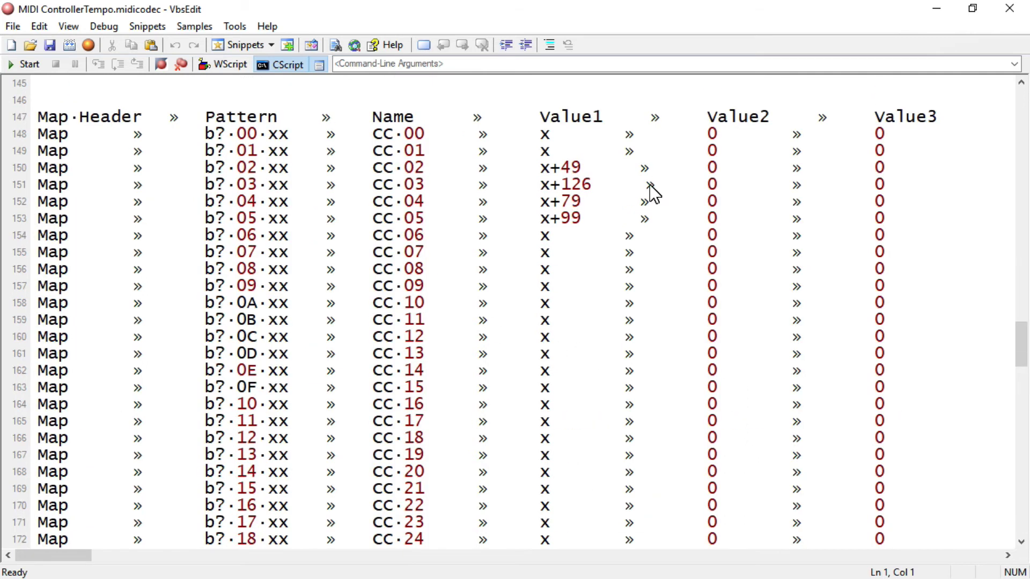
drag(540, 172, 581, 169)
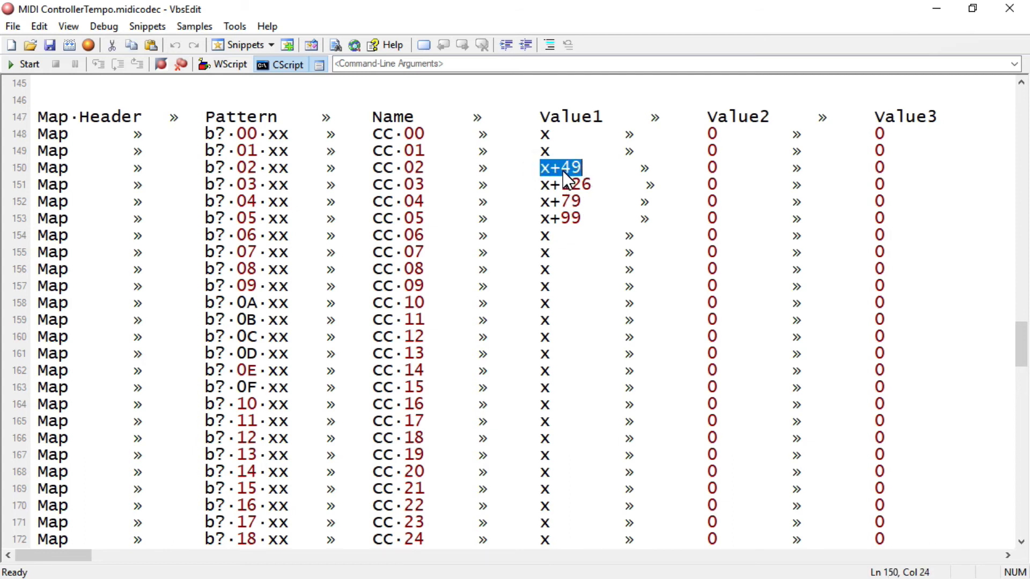
click(561, 170)
drag(583, 169, 564, 170)
scroll(496, 431, down, 20)
scroll(497, 430, up, 6)
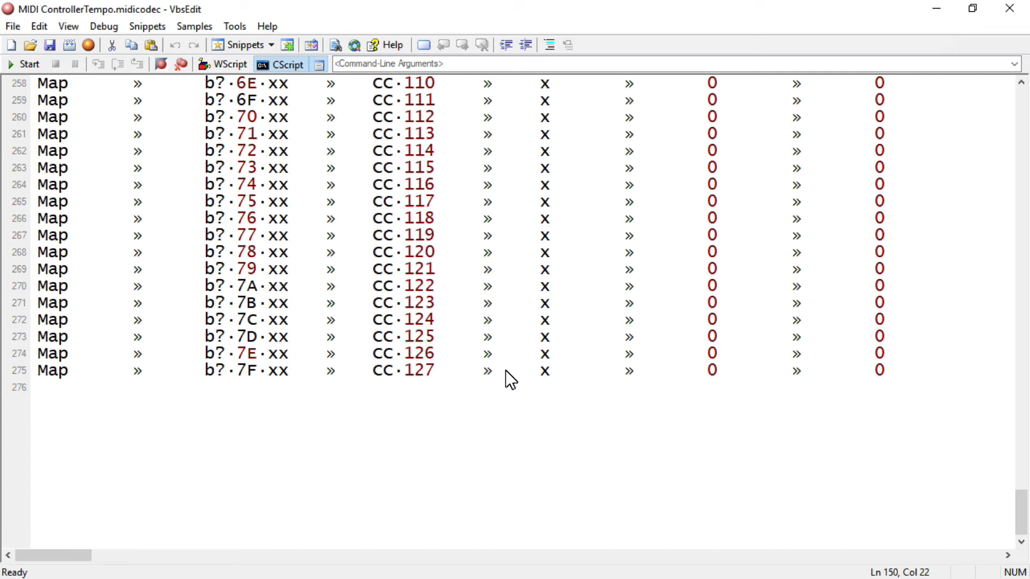
scroll(505, 370, up, 20)
scroll(505, 370, up, 12)
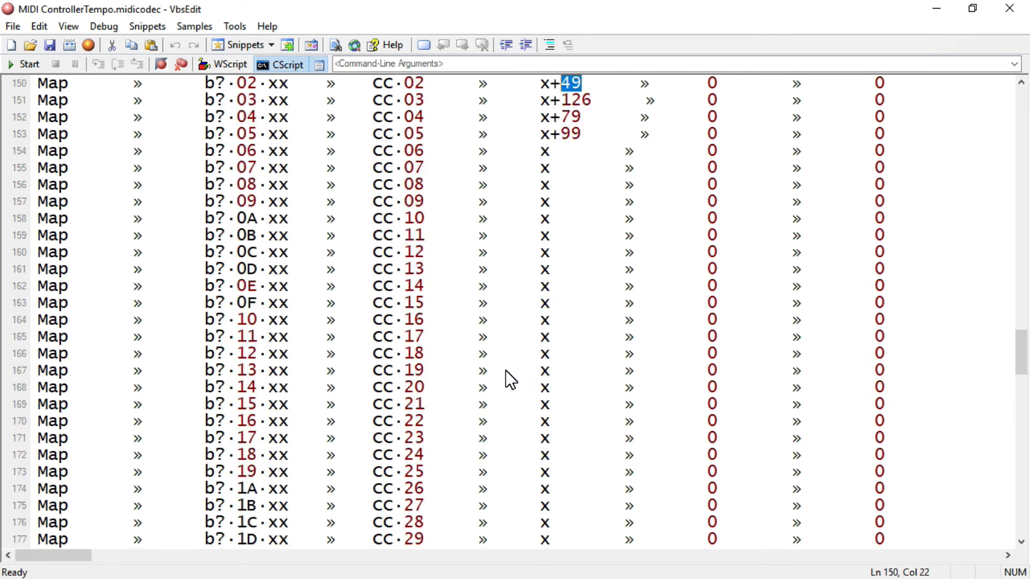
scroll(505, 371, down, 12)
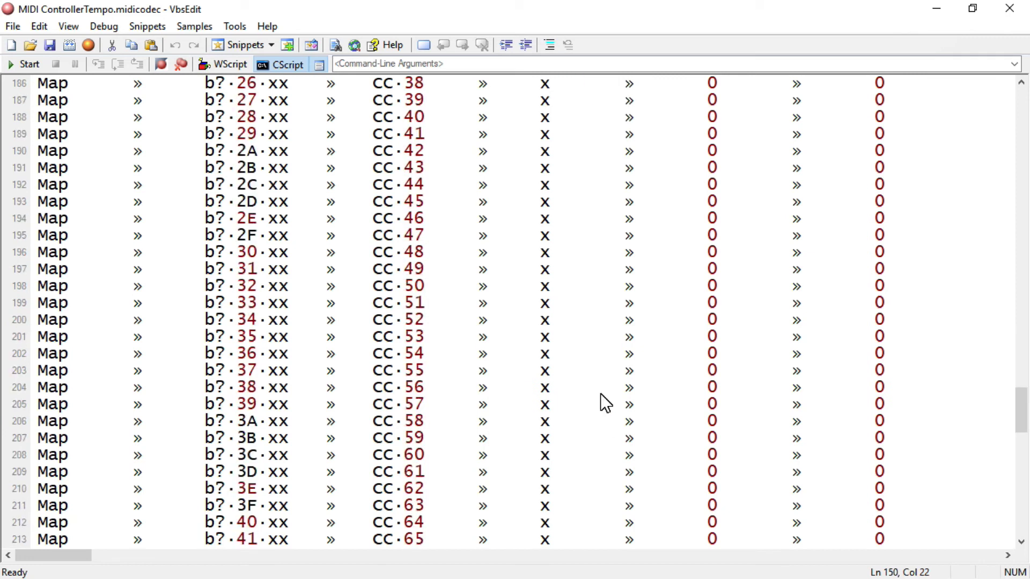
click(572, 373)
text(+100)
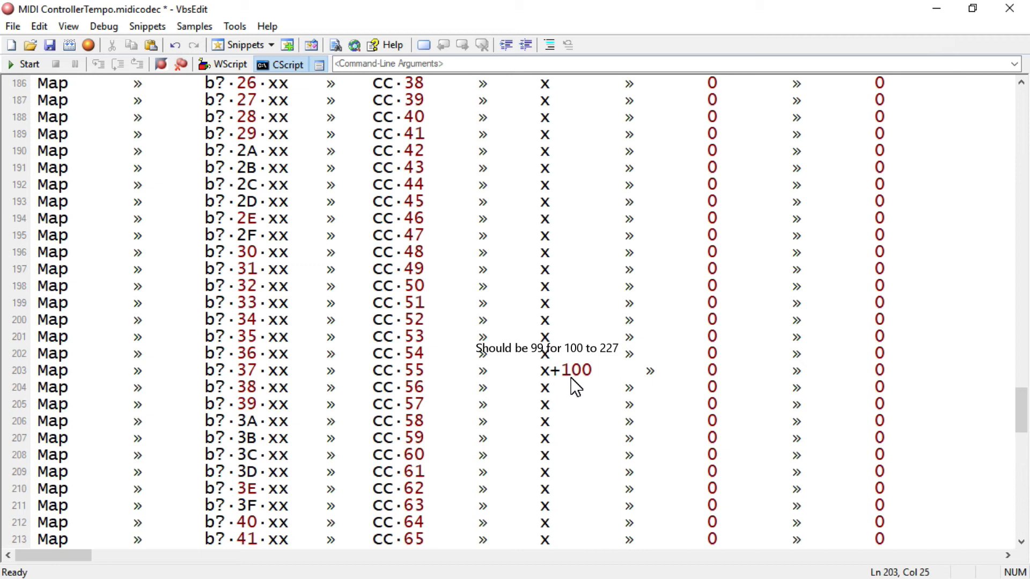
key(BackSpace)
key(BackSpace)
key(BackSpace)
key(BackSpace)
scroll(574, 390, up, 20)
scroll(574, 390, down, 20)
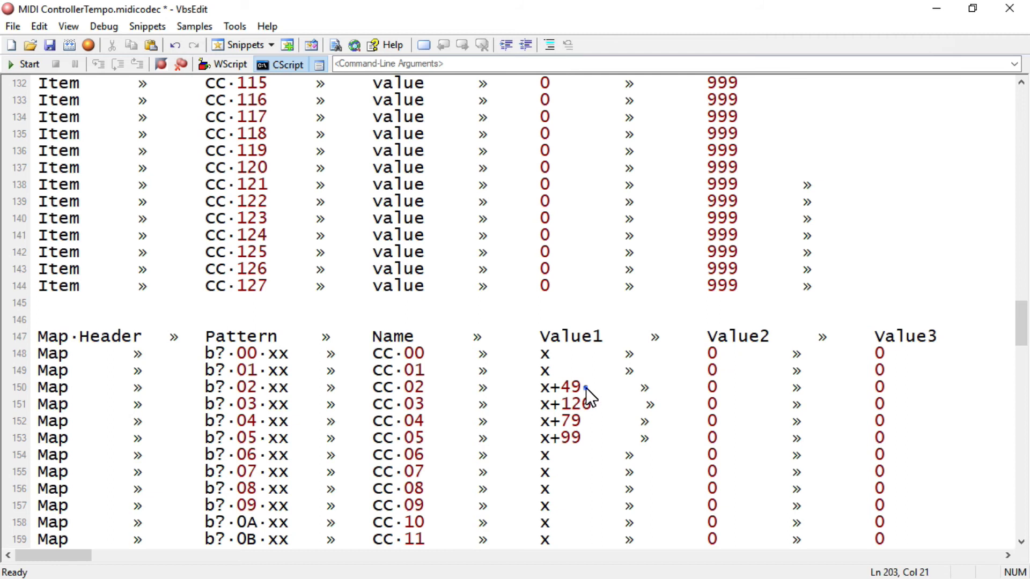
drag(585, 387, 564, 386)
click(572, 403)
Close VbsEdit without saving, then select MIDI ControllerTempo.remotemap in Remote\Maps\Other.
click(1009, 11)
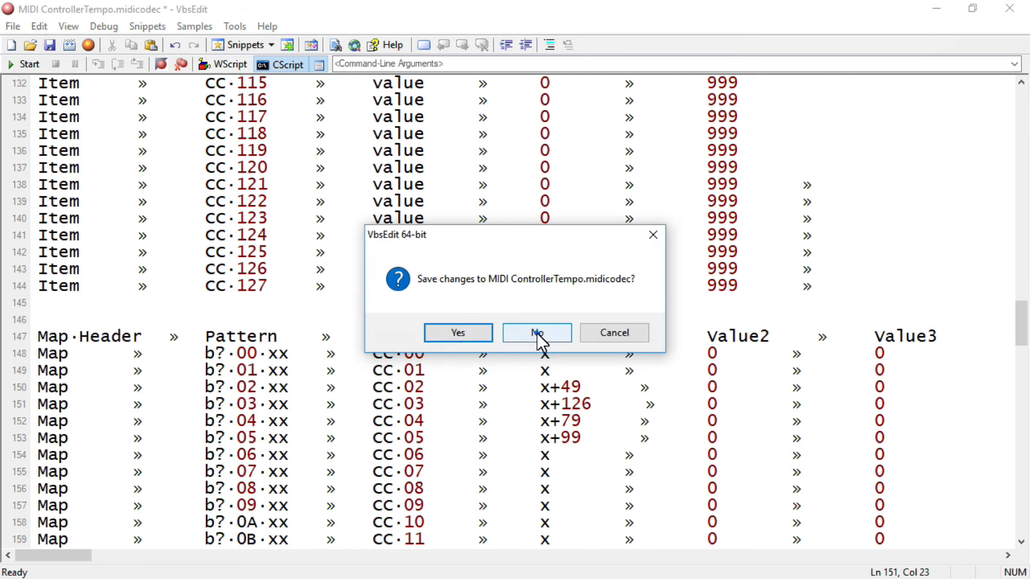
click(537, 333)
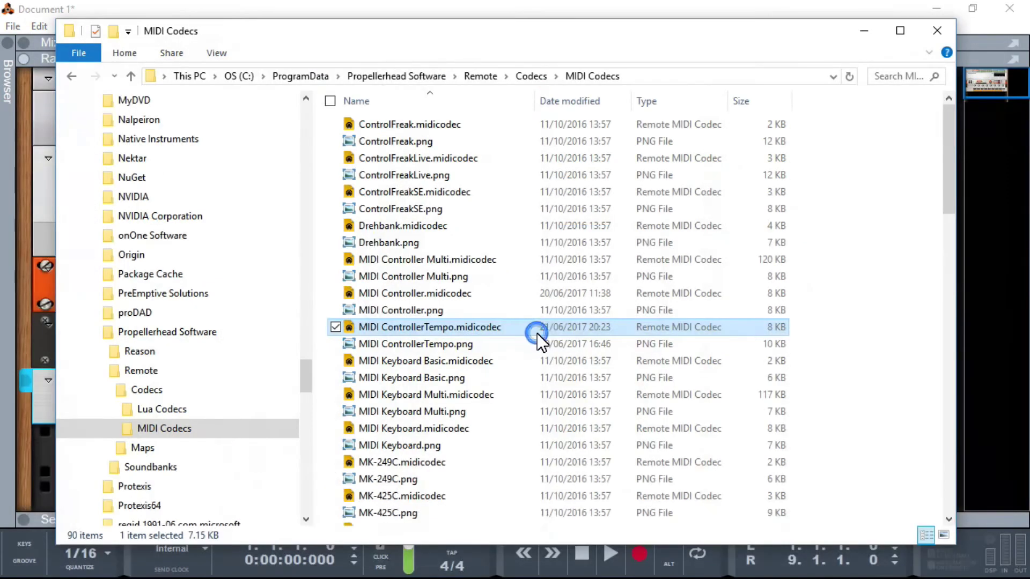
click(104, 449)
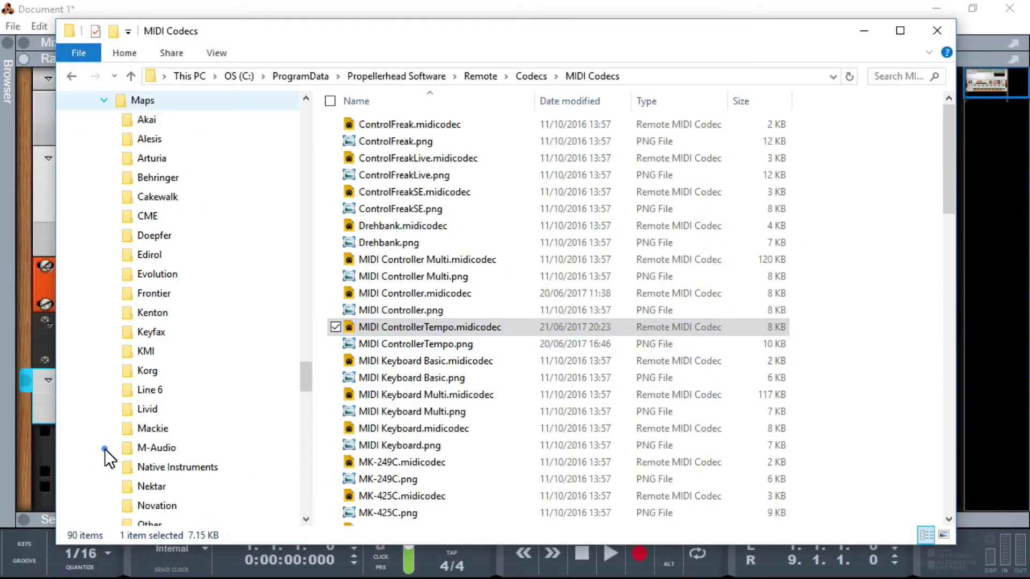
click(146, 523)
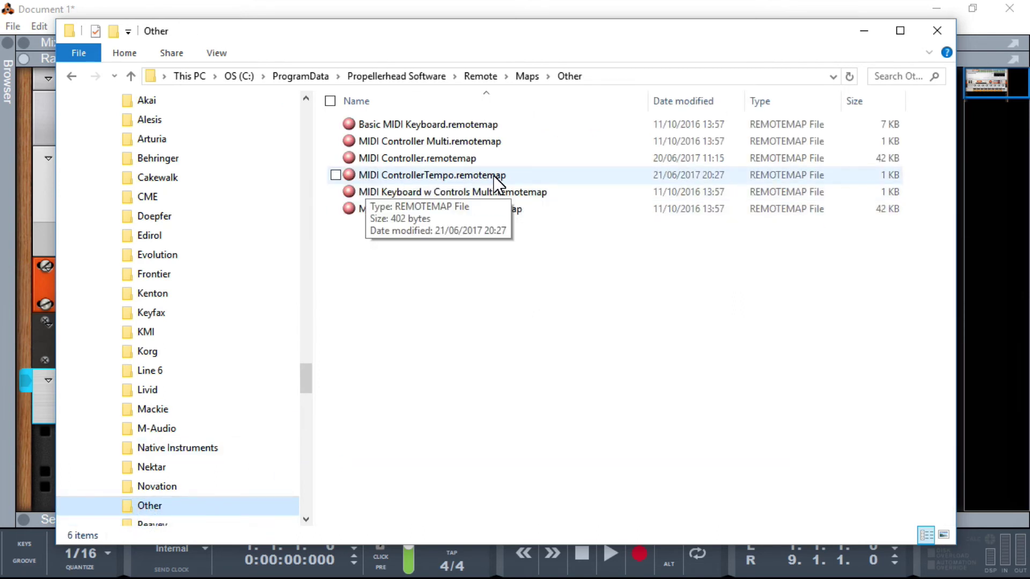
click(471, 175)
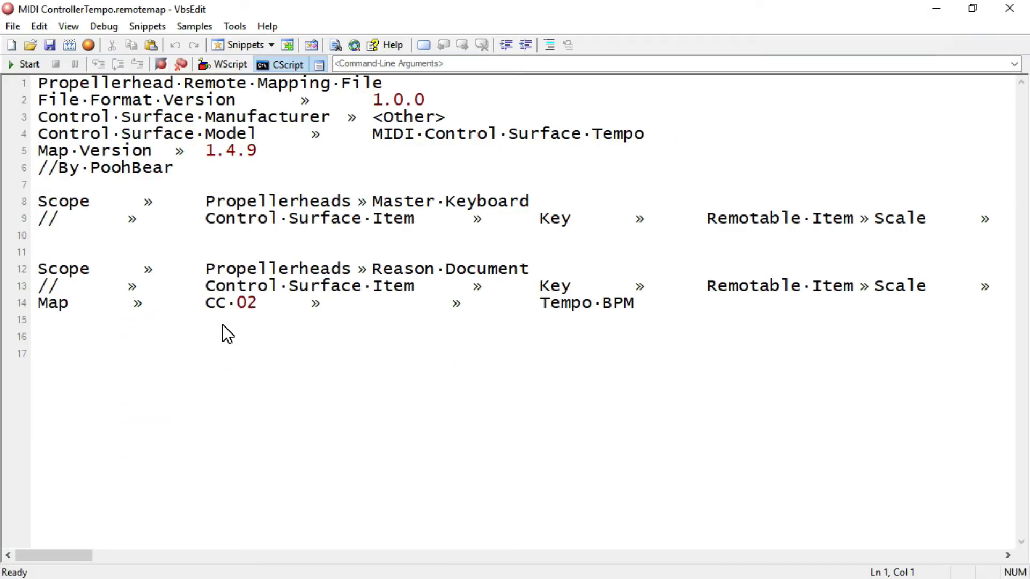
Try replacing the CC 02 value on line 14 with 55, then restore 02.
drag(258, 304, 251, 304)
key(shift+Left)
text(55)
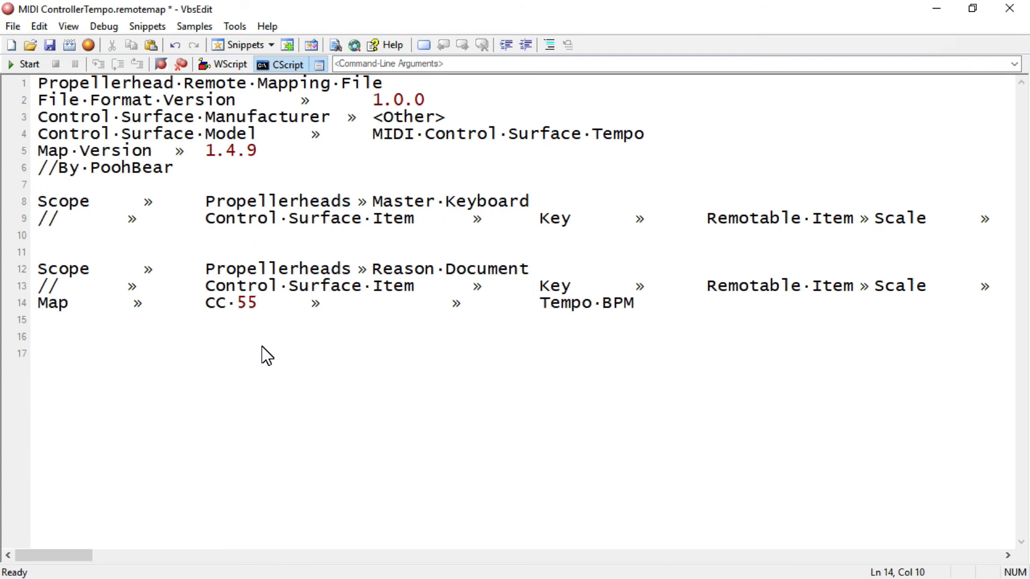
key(BackSpace)
key(BackSpace)
text(02)
Select the 02 value on line 14, change it to 55, and save the remote map.
drag(204, 306, 125, 307)
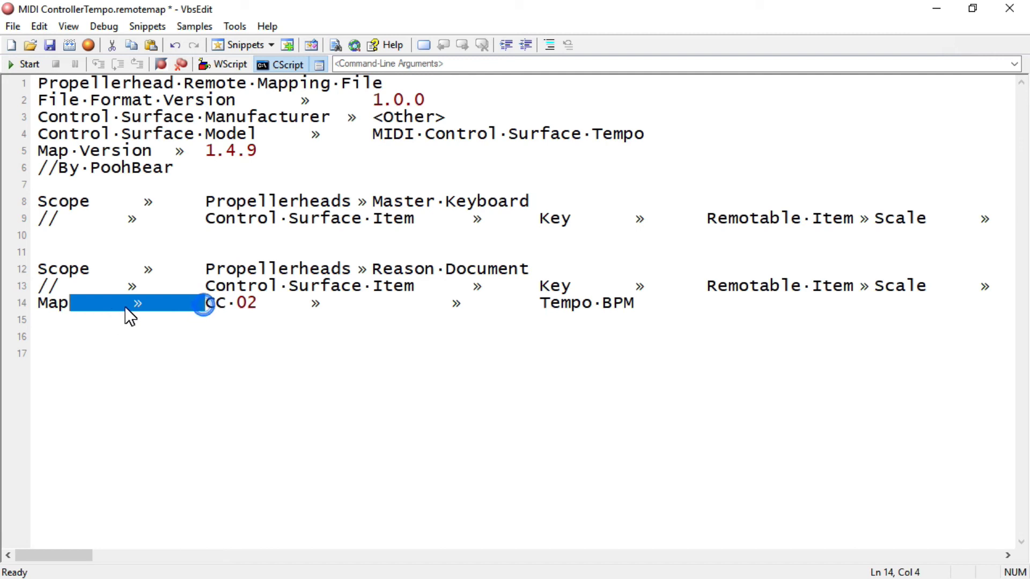
click(194, 287)
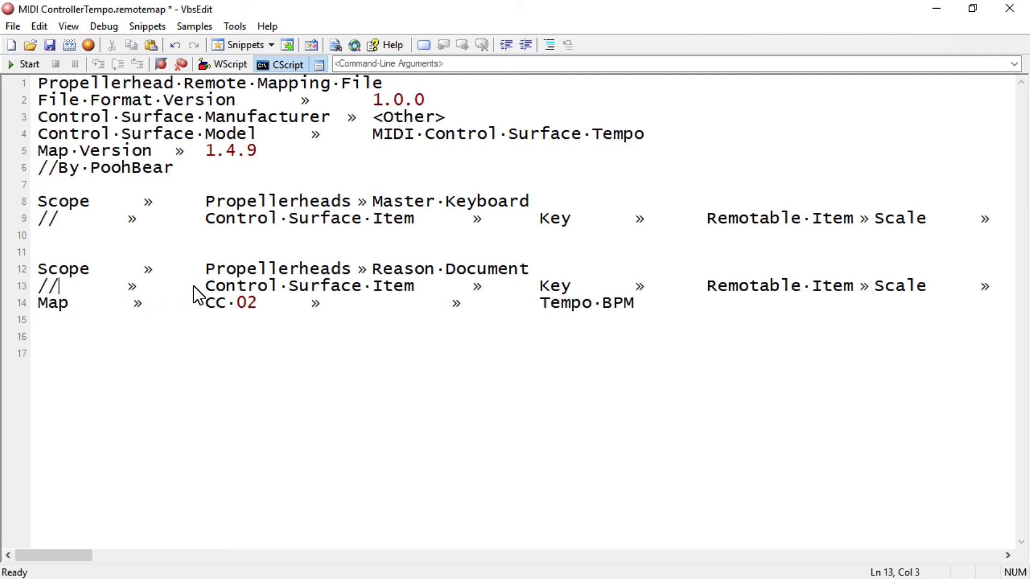
drag(206, 287, 139, 272)
click(203, 305)
drag(259, 305, 247, 307)
double_click(245, 303)
text(55)
click(50, 44)
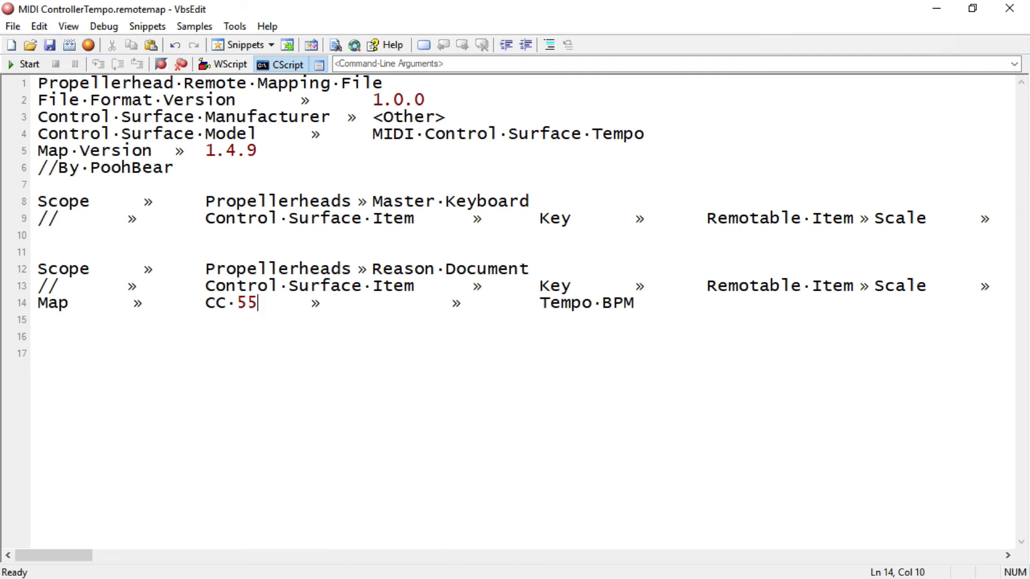
In Reason, raise the External MIDI Instrument's CC Assign to 55 and turn its knob to test it.
key(alt+Tab)
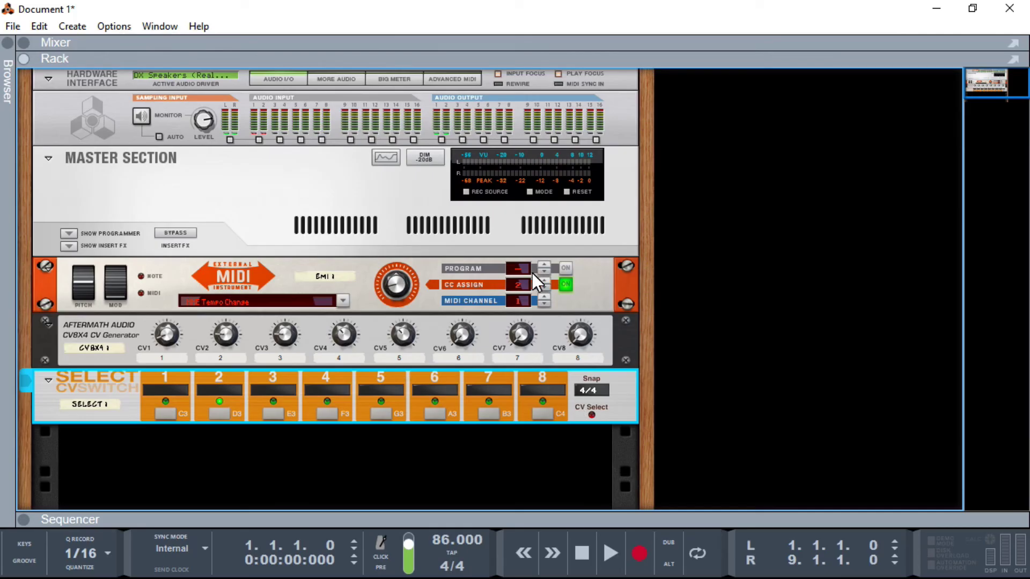
click(542, 283)
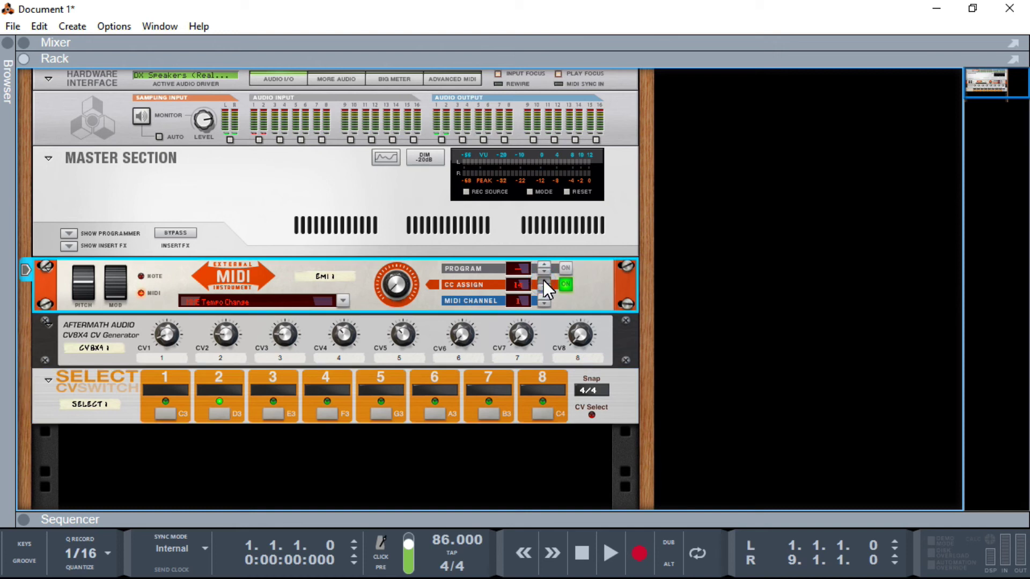
click(543, 282)
click(544, 280)
drag(395, 285, 414, 322)
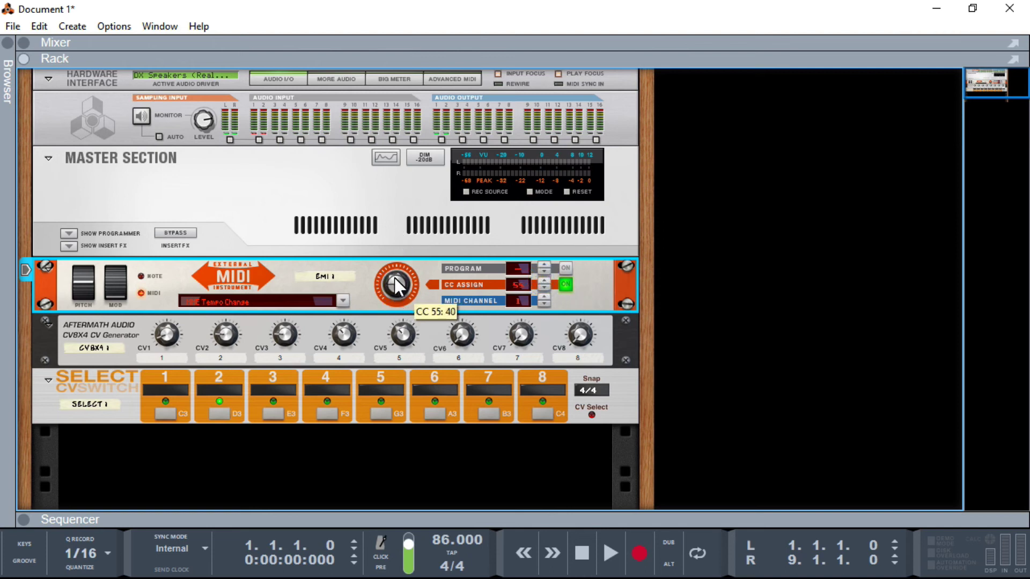
click(40, 28)
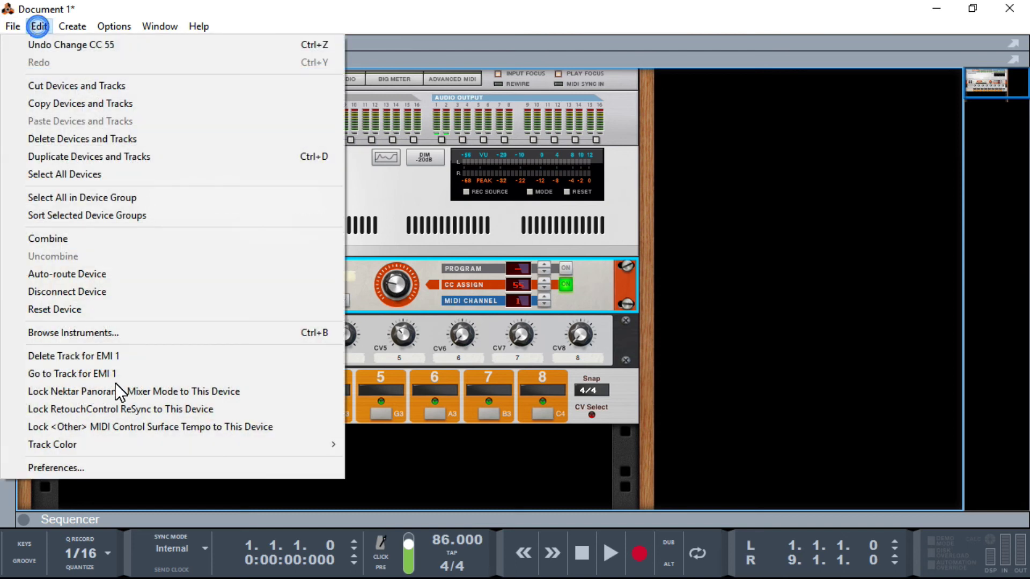
Untick and retick Use with Reason for MIDI Control Surface Tempo, then close Preferences.
click(110, 469)
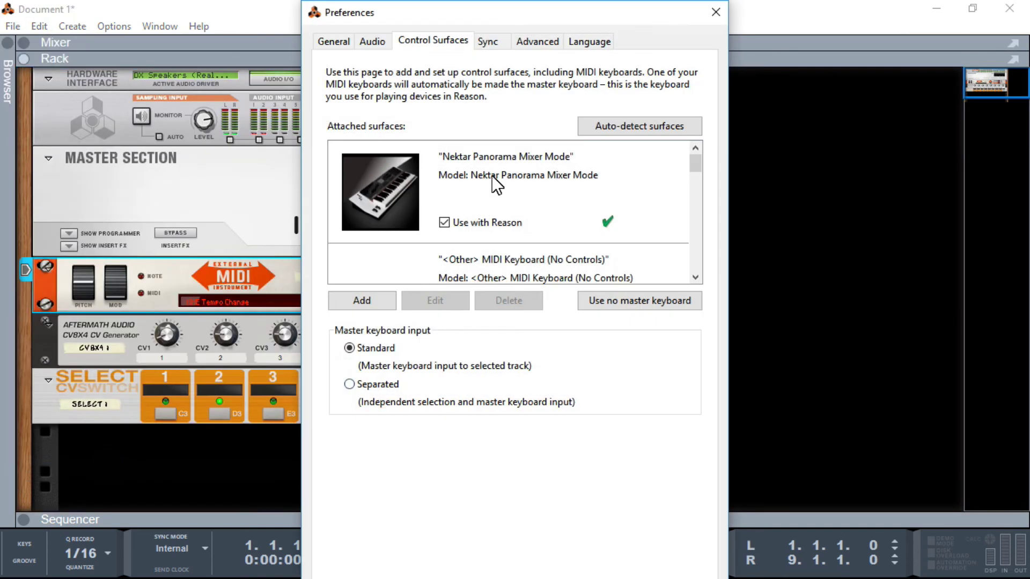
scroll(550, 216, down, 3)
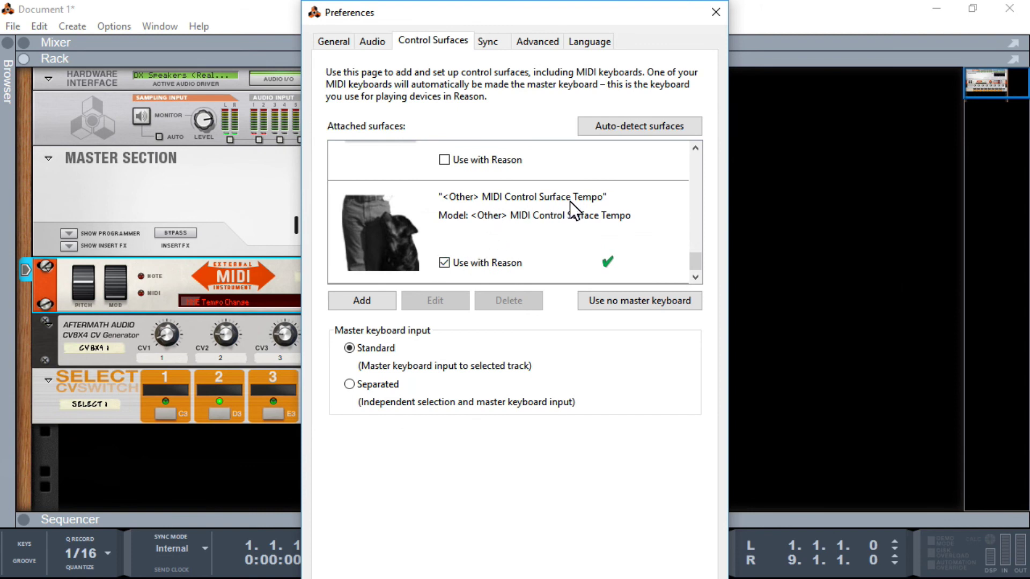
click(444, 262)
click(444, 262)
key(Escape)
Select the CV switch and trigger steps 3 and 1, dropping the tempo to 38 BPM.
click(130, 396)
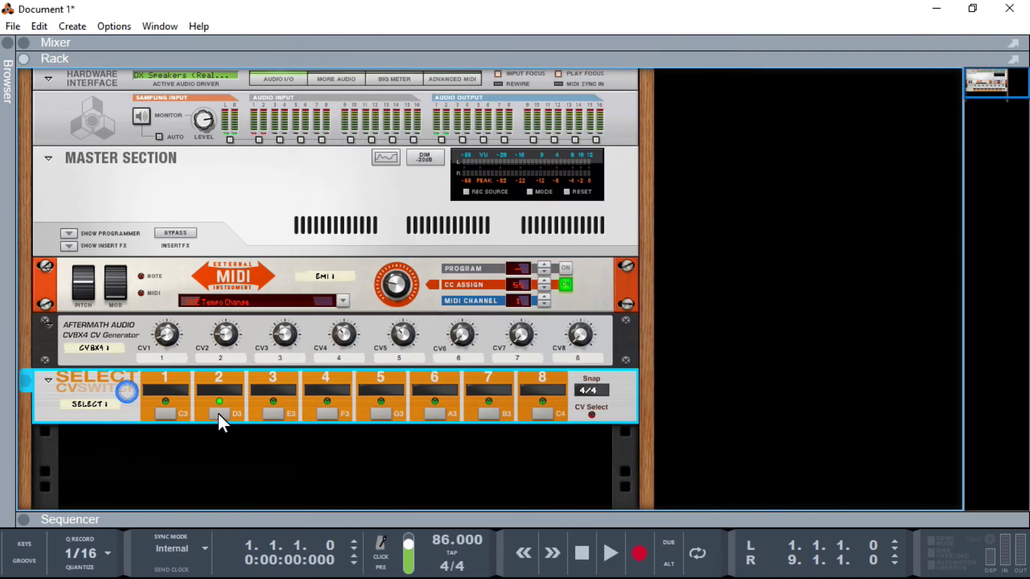
click(267, 413)
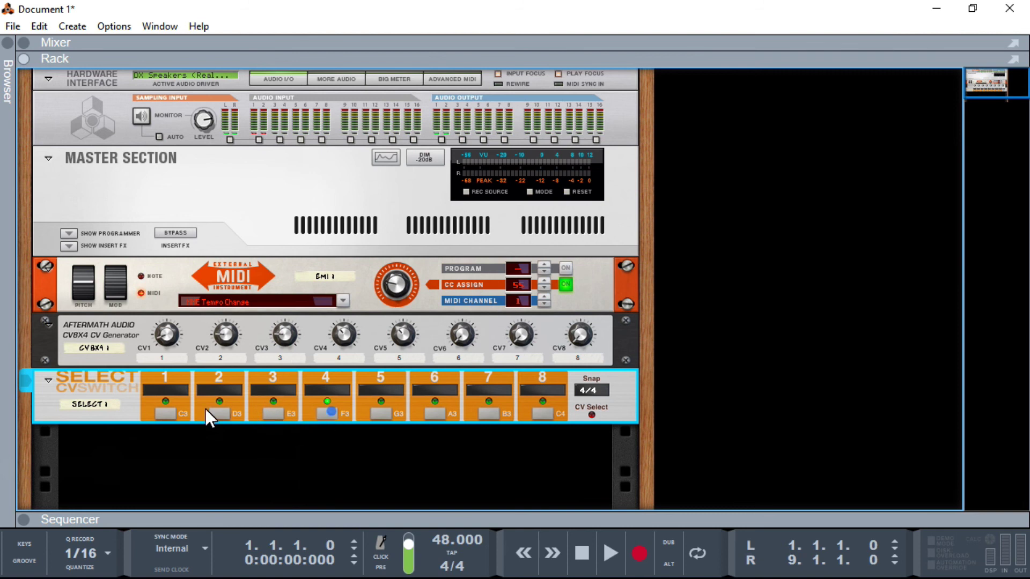
click(166, 412)
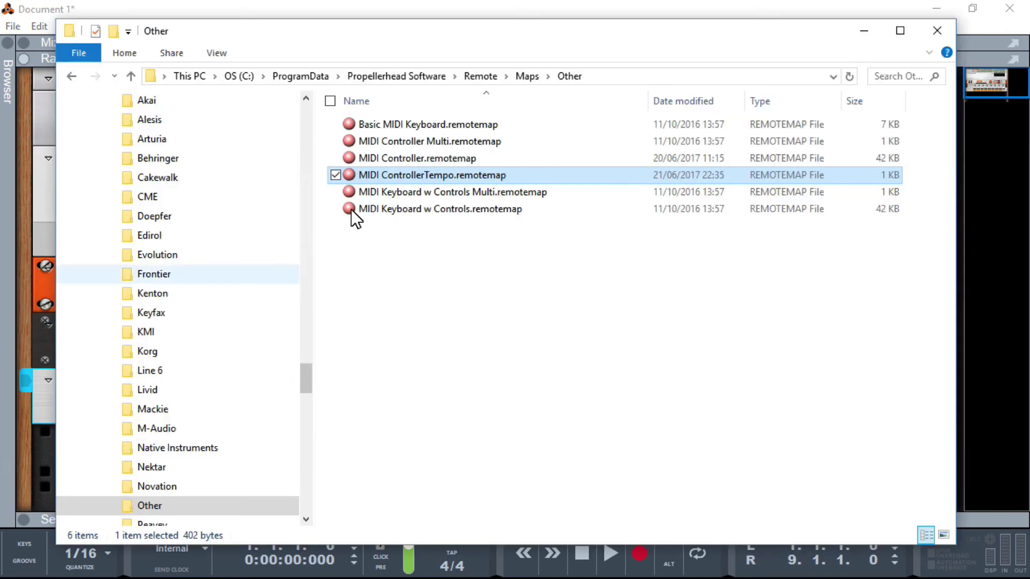
Change line 14's CC 55 back to 02, save on closing VbsEdit, and return to Reason.
double_click(500, 177)
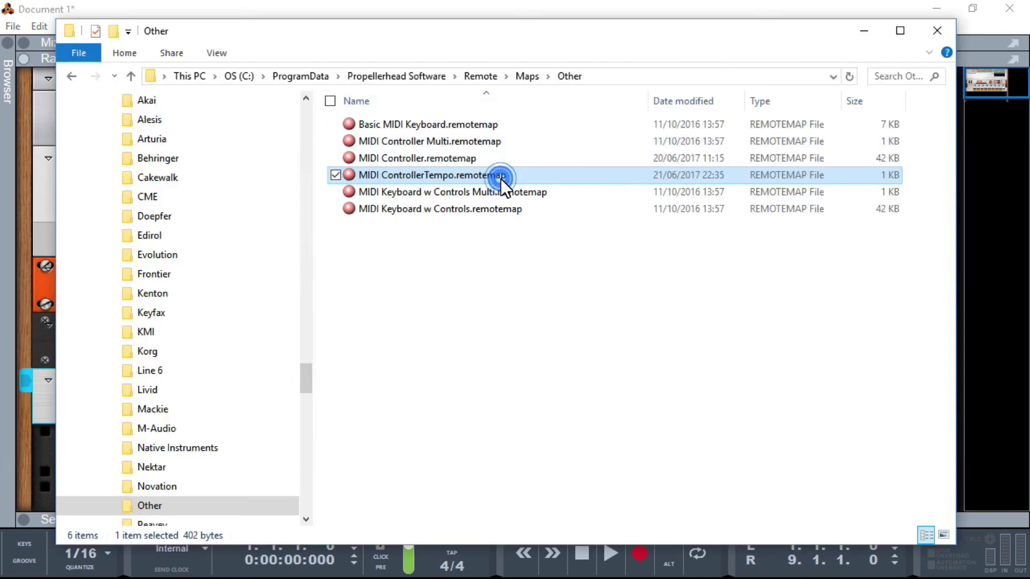
drag(259, 301, 238, 305)
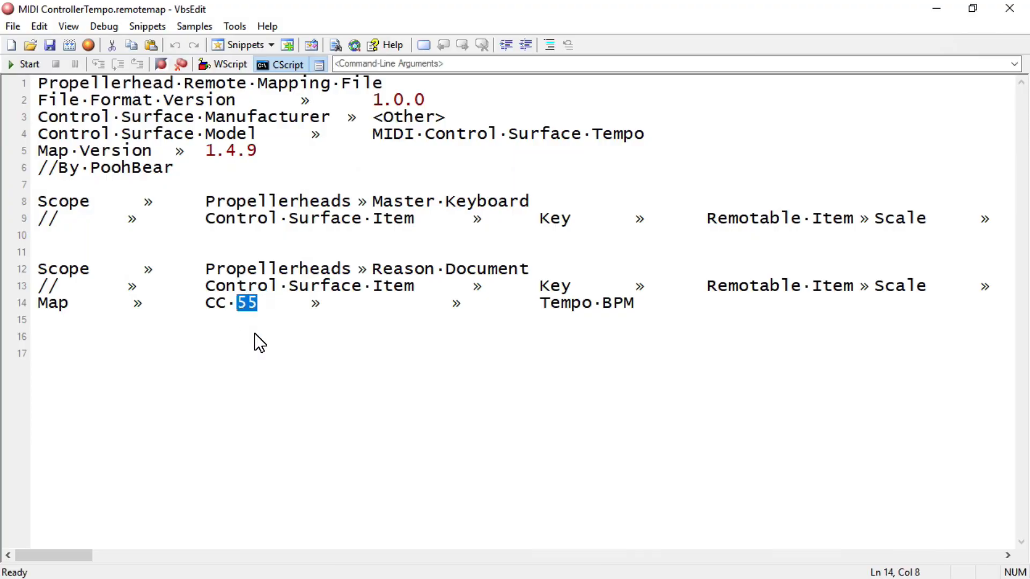
text(02)
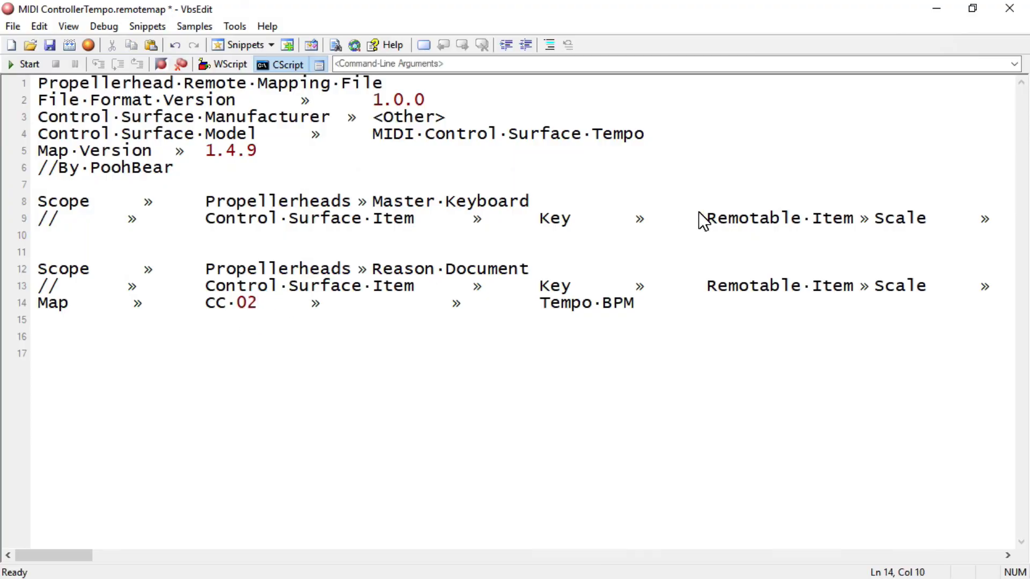
click(1010, 9)
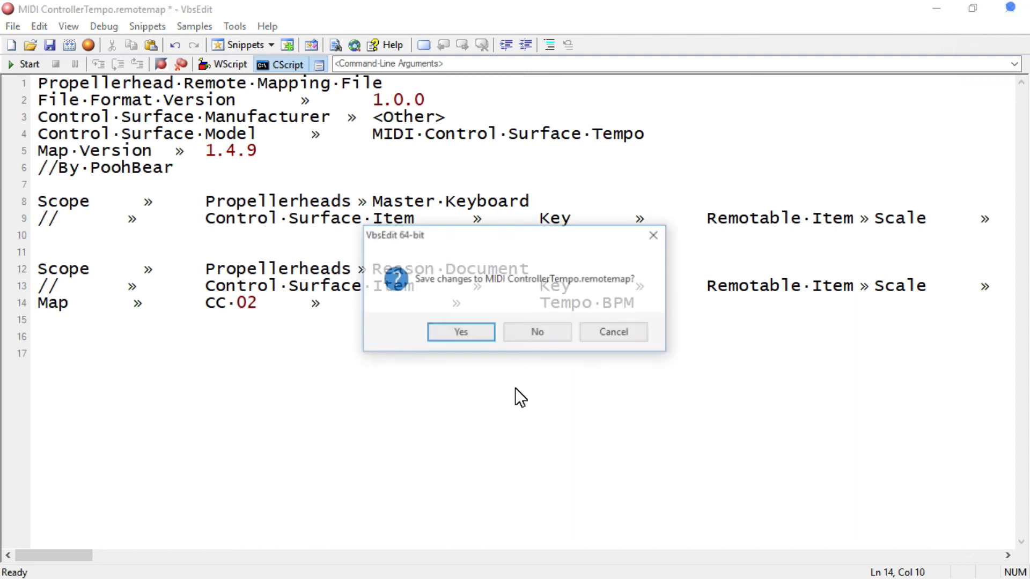
click(454, 335)
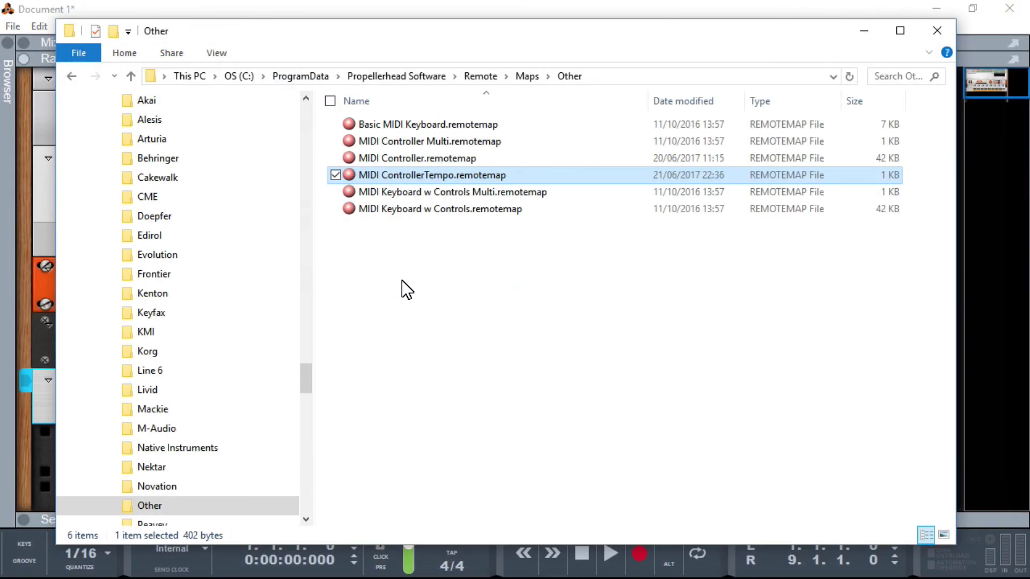
click(845, 8)
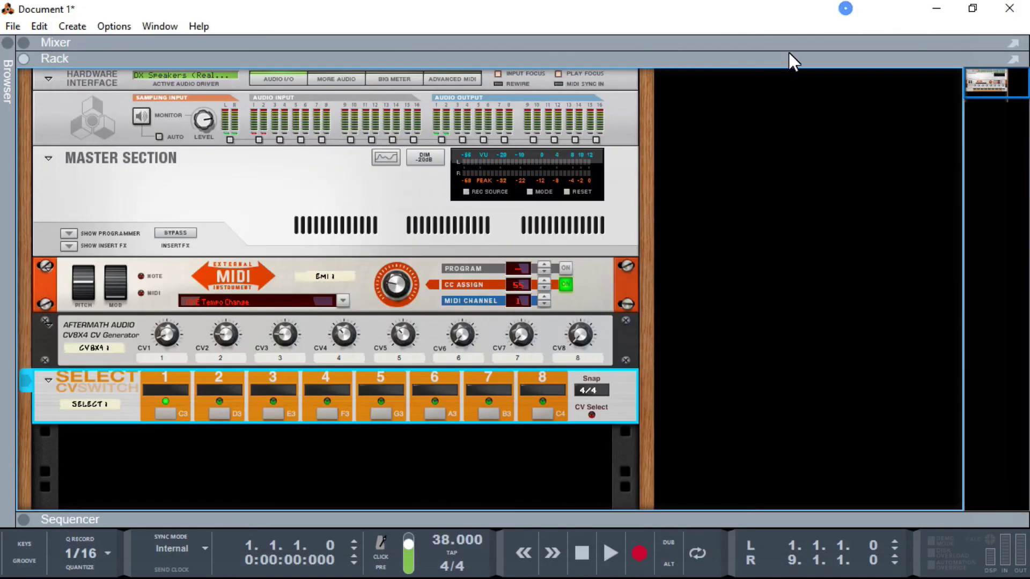
Set the CC Assign back to 2, turn the CC 2 knob down, and select the CV switch.
drag(396, 290, 530, 279)
click(546, 288)
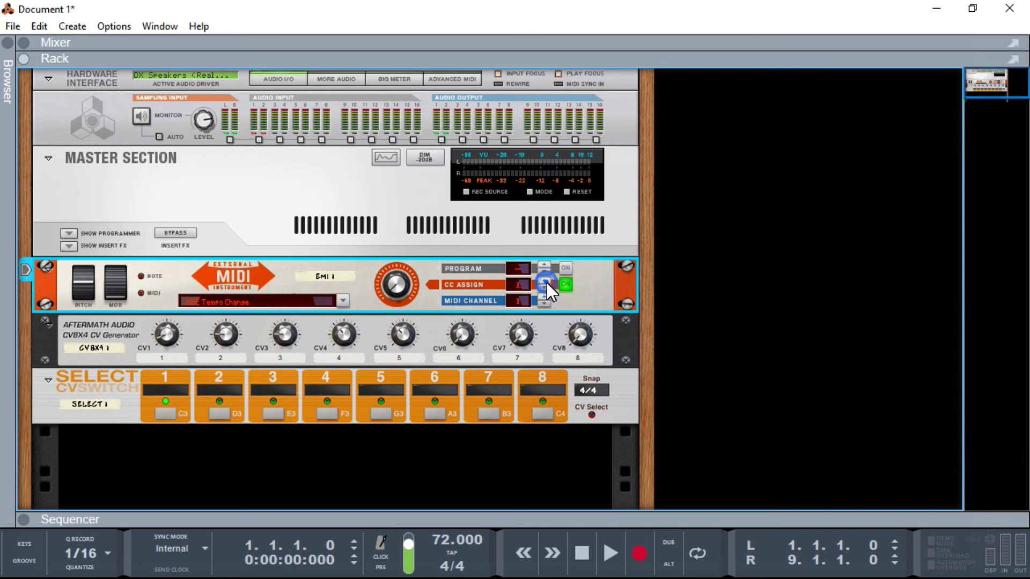
click(545, 281)
mouse_move(399, 284)
drag(399, 284, 395, 290)
click(275, 411)
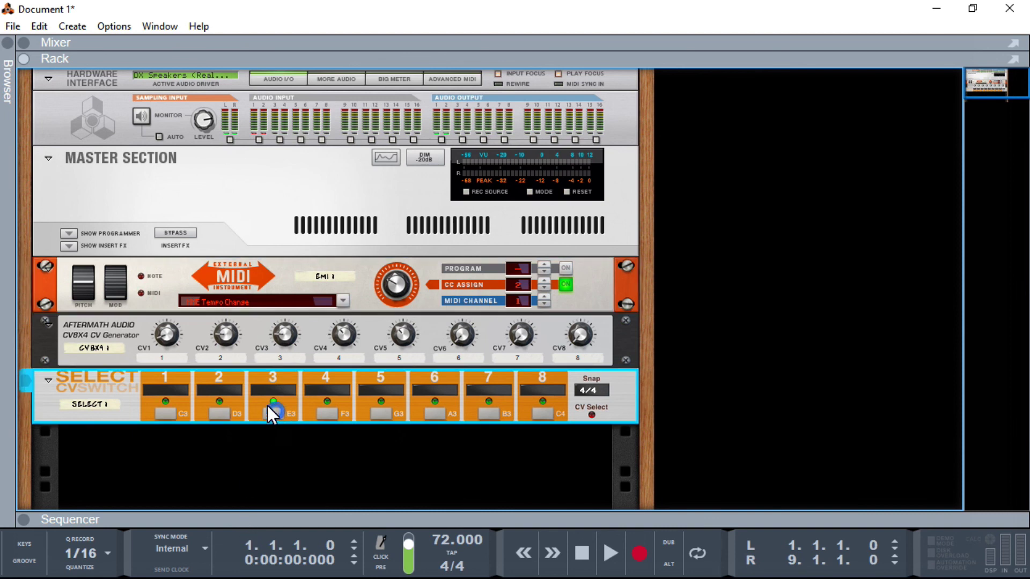
click(37, 28)
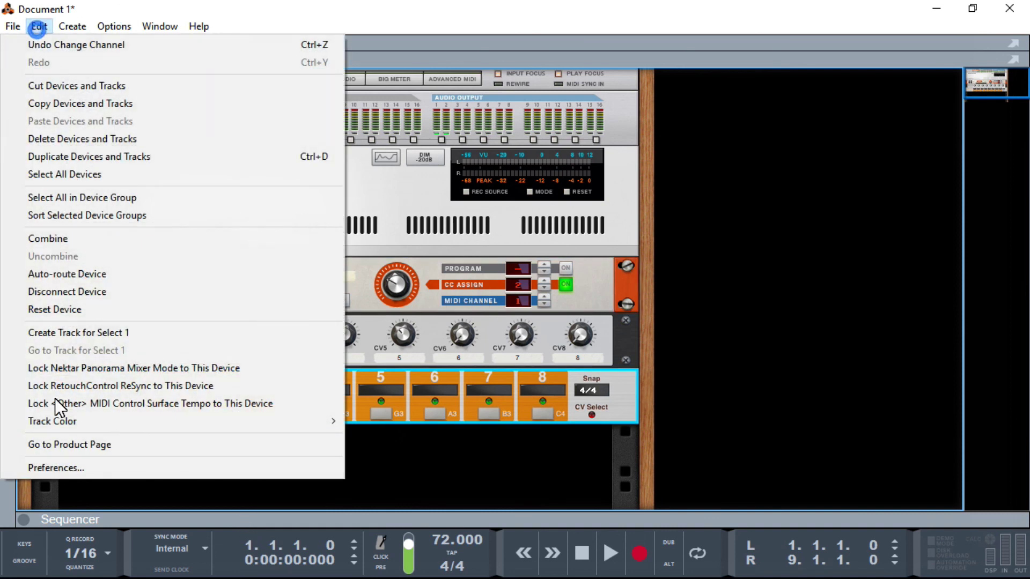
Untick and retick Use with Reason for the Tempo control surface, then close Preferences.
click(109, 468)
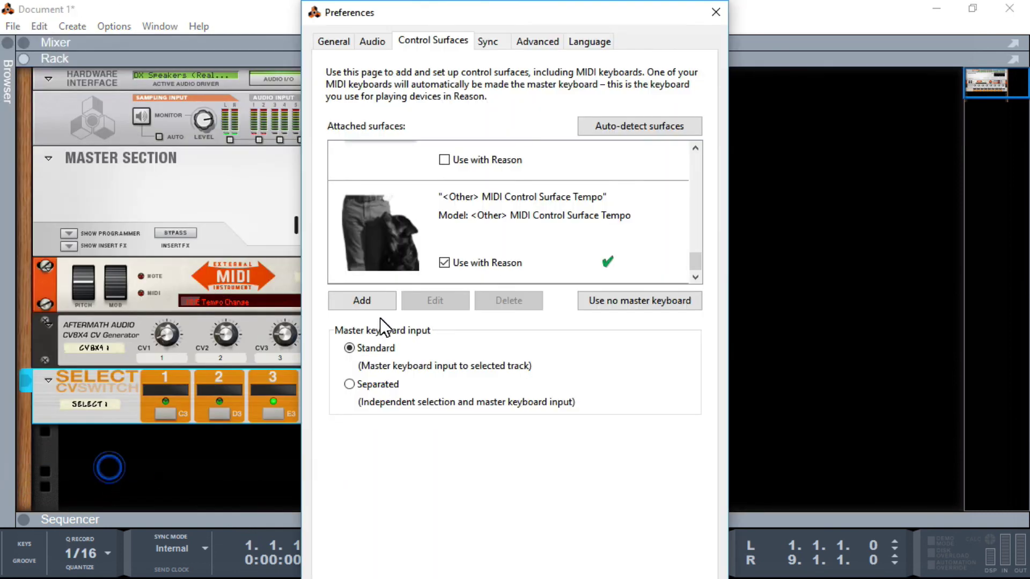
click(443, 264)
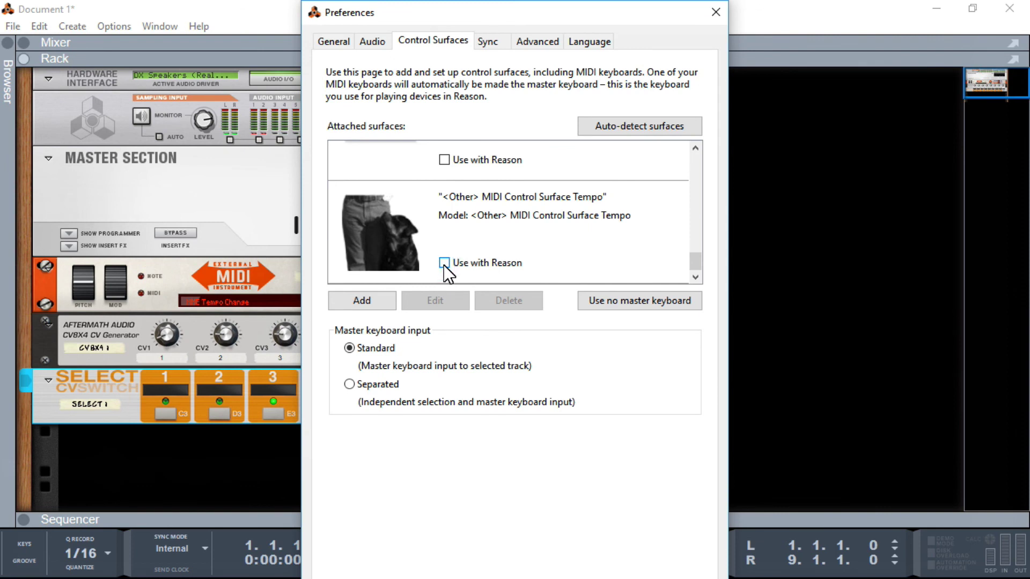
click(443, 264)
key(Escape)
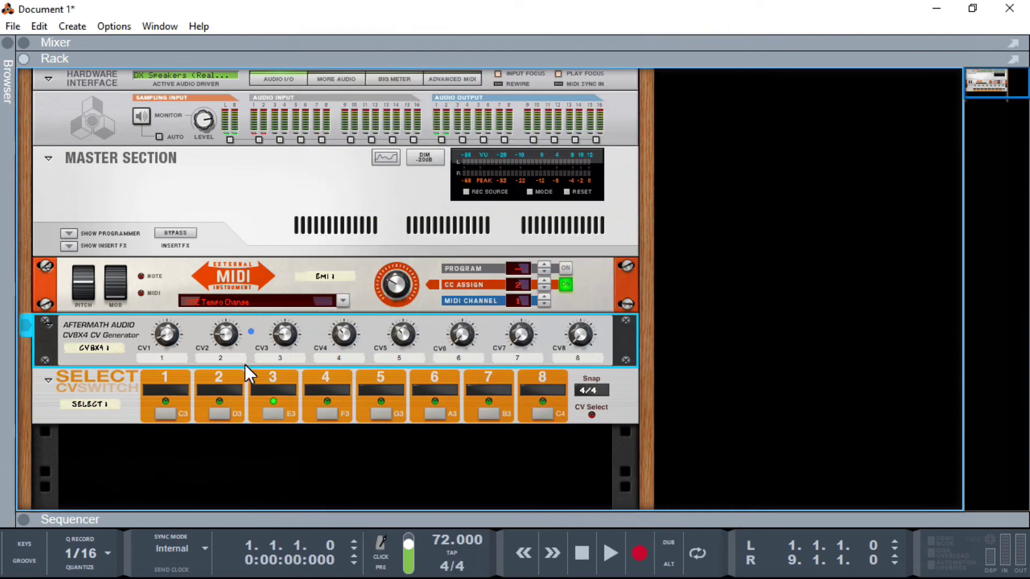
Trigger CV switch steps 1, 2 and 3, ending with the tempo at 105 BPM.
click(164, 412)
click(225, 412)
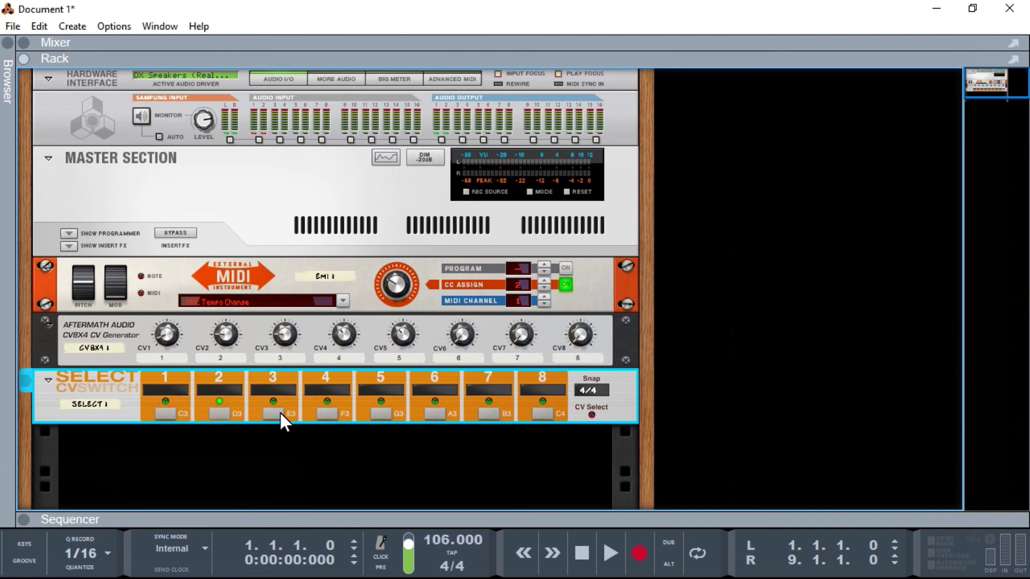
click(274, 413)
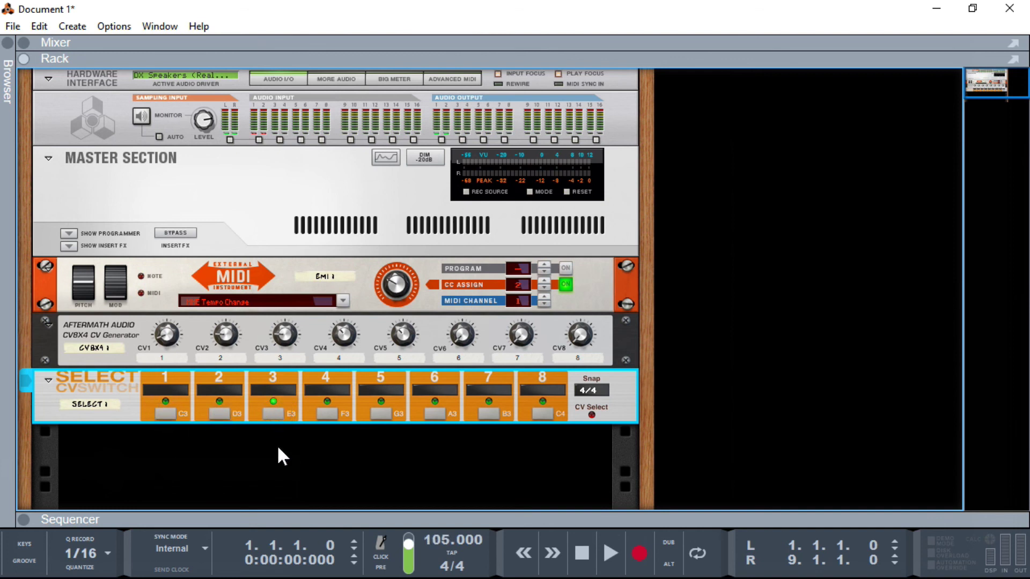